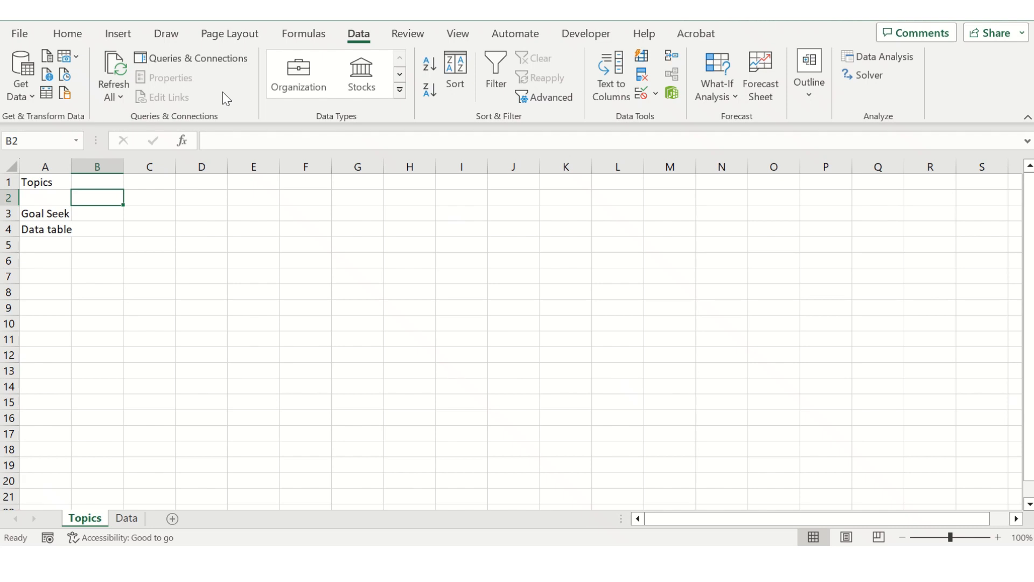
Look over the Goal Seek and Data table entries in the topics list and open the Data sheet
{"action": "key", "text": "Down"}
{"action": "key", "text": "Left"}
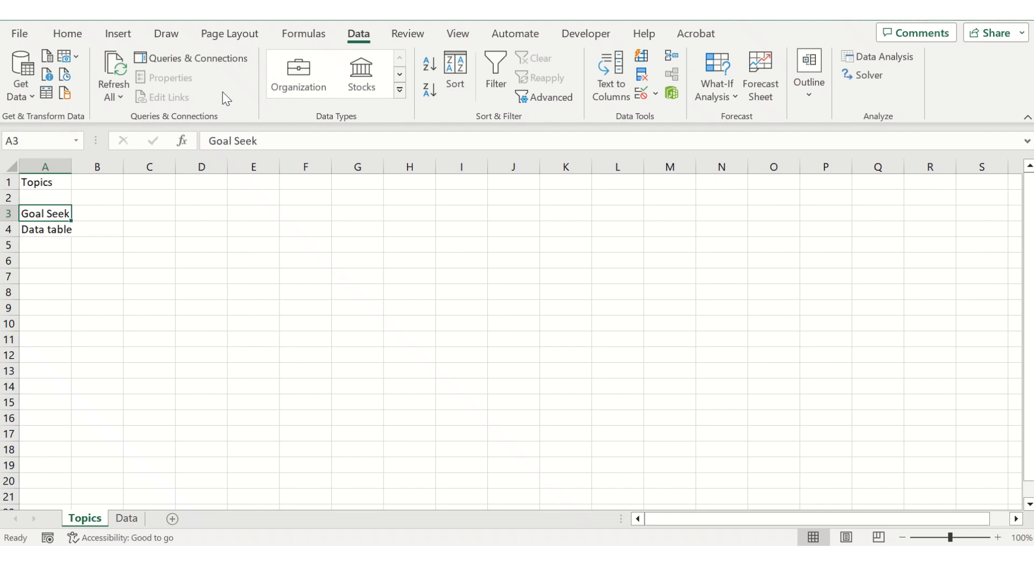
{"action": "key", "text": "Down"}
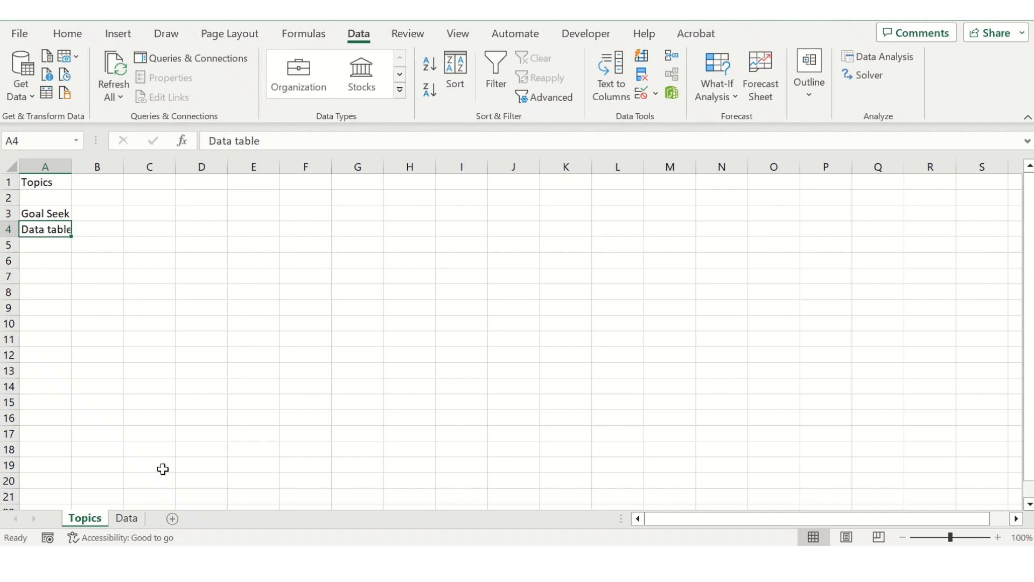
{"action": "left_click", "coordinate": [127, 519]}
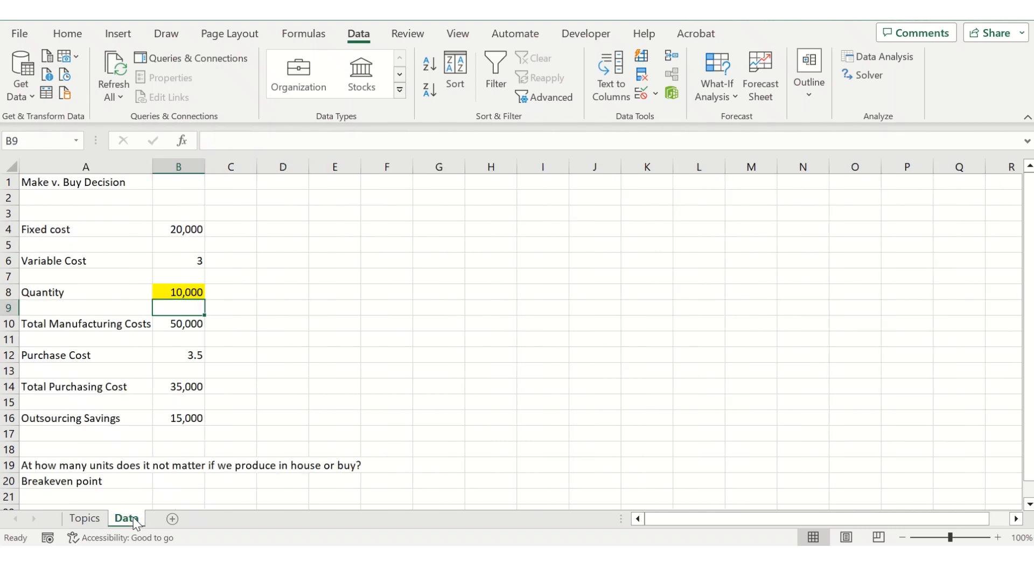
Review the Make v. Buy Decision model's title and its fixed cost, variable cost and quantity inputs in B4, B6 and B8
{"action": "left_click", "coordinate": [138, 188]}
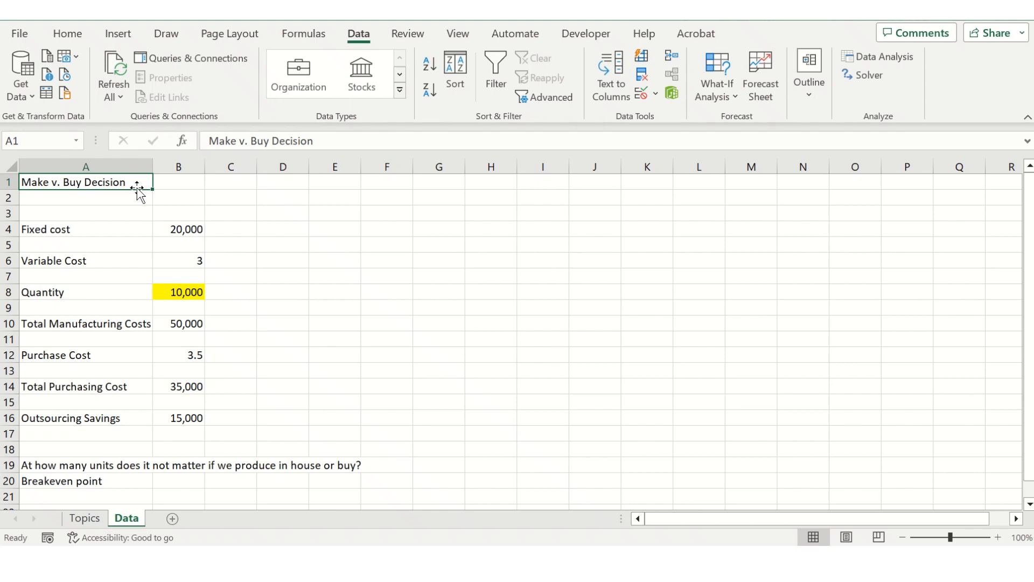
{"action": "left_click", "coordinate": [114, 227]}
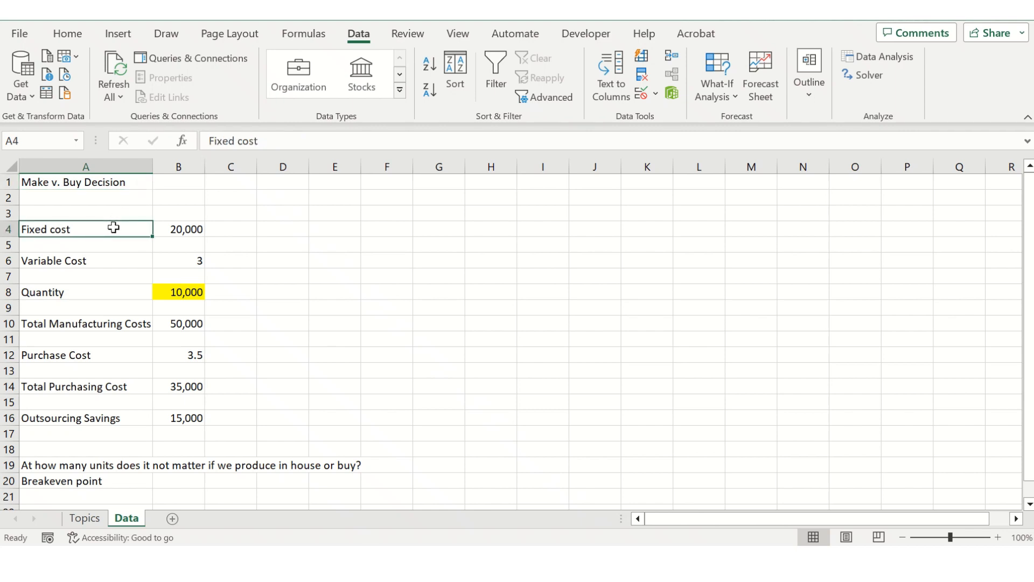
{"action": "key", "text": "Right"}
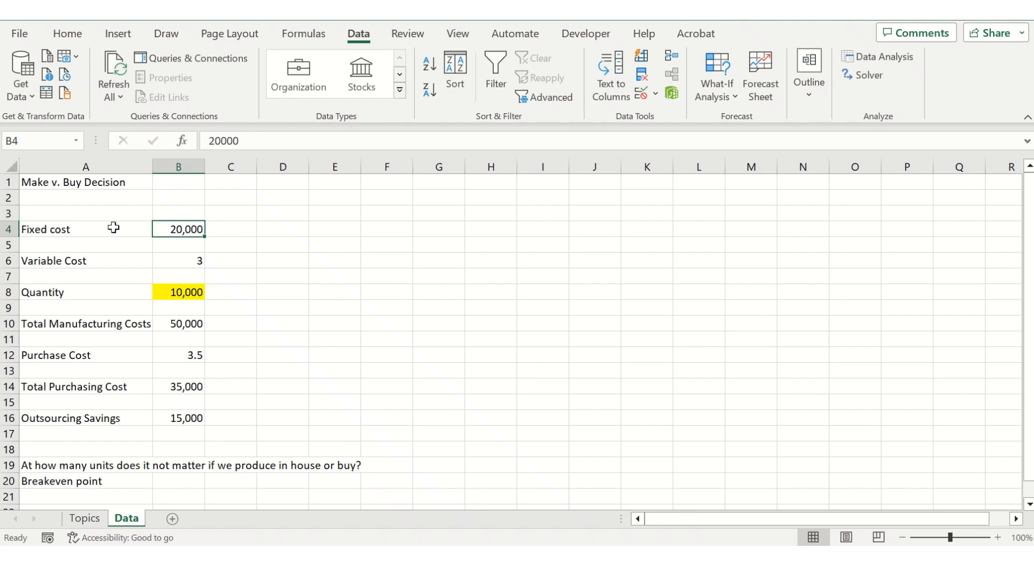
{"action": "key", "text": "Down"}
{"action": "key", "text": "Down"}
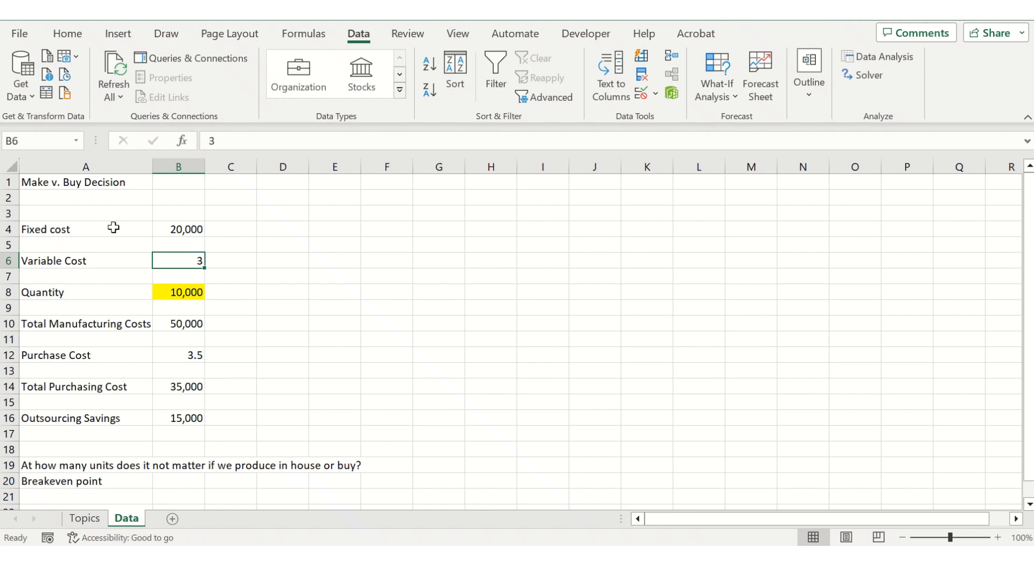
{"action": "key", "text": "Down"}
{"action": "key", "text": "Down"}
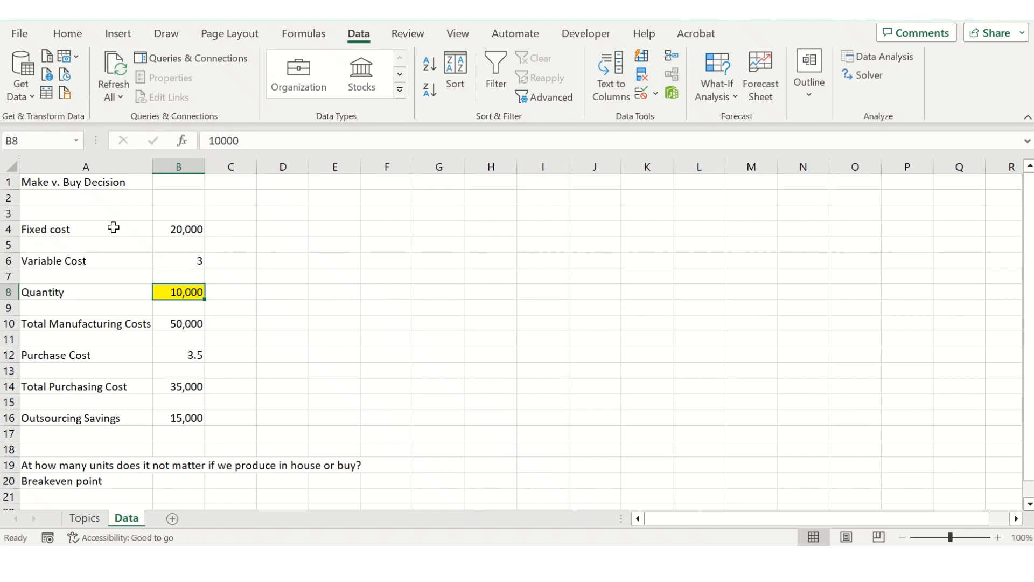
Inspect the Total Manufacturing Costs formula in B10 and its referenced cells, leaving the formula as it is
{"action": "key", "text": "Down"}
{"action": "key", "text": "Down"}
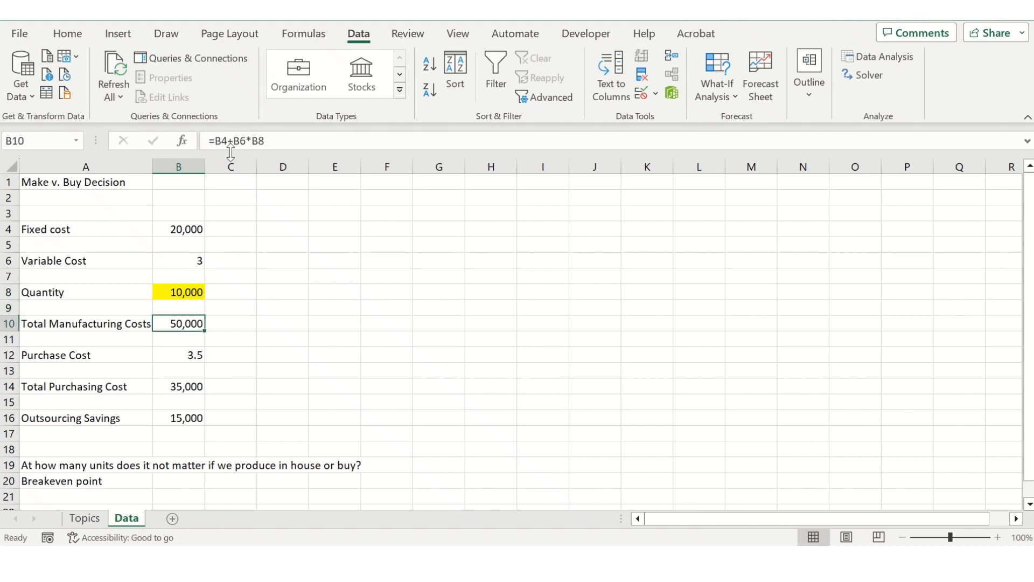
{"action": "left_click", "coordinate": [281, 144]}
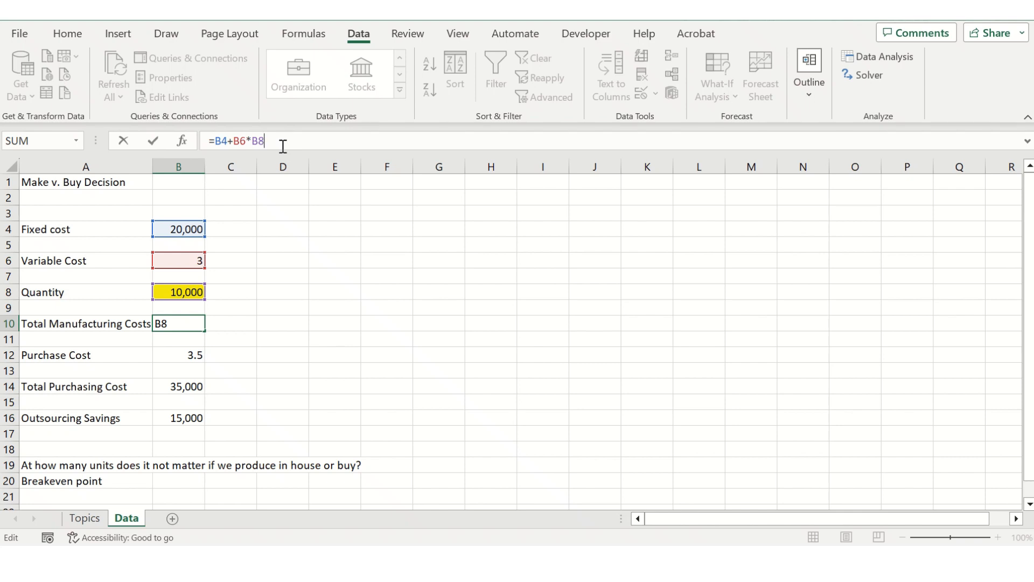
{"action": "key", "text": "Return"}
{"action": "key", "text": "Up"}
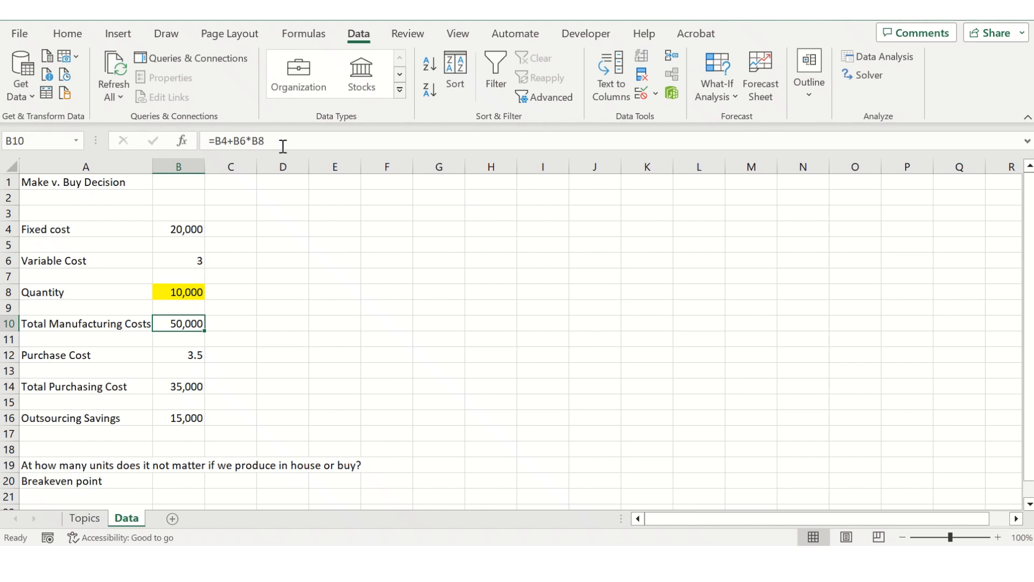
Compare the unit purchase cost in B12 with the variable cost in B6
{"action": "key", "text": "Down"}
{"action": "key", "text": "Down"}
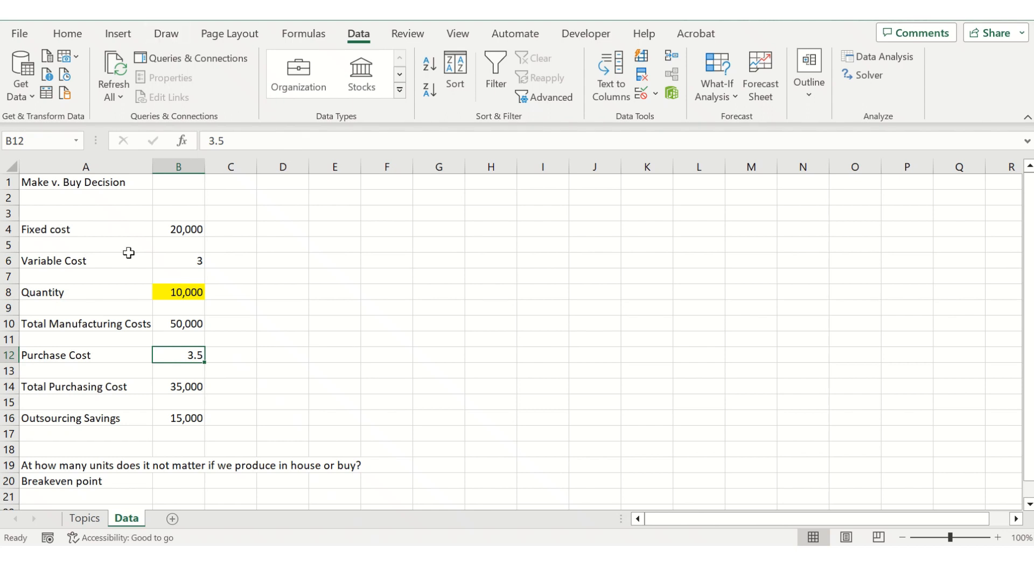
{"action": "right_click", "coordinate": [179, 264]}
{"action": "left_click", "coordinate": [151, 363]}
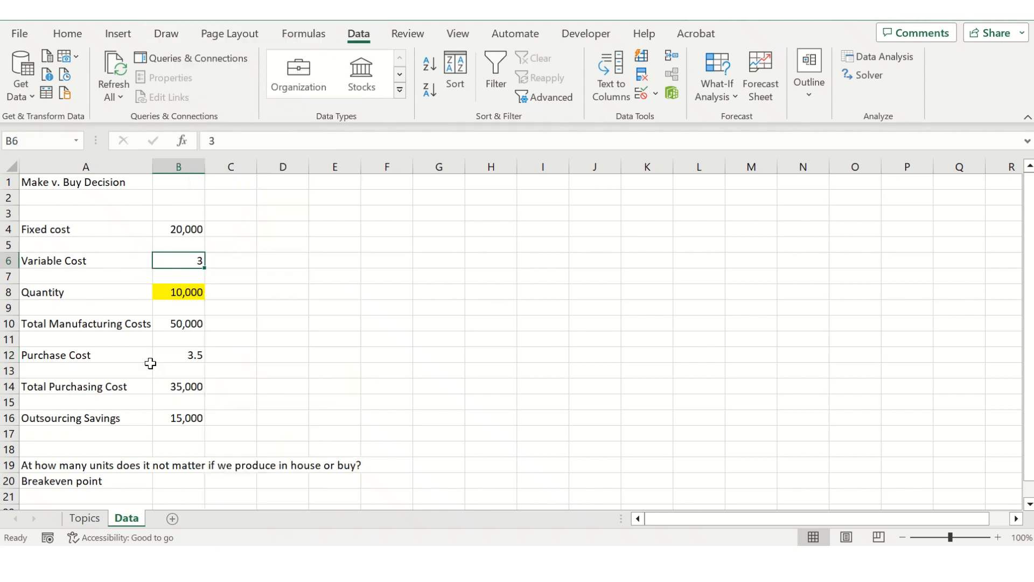
{"action": "left_click", "coordinate": [166, 354]}
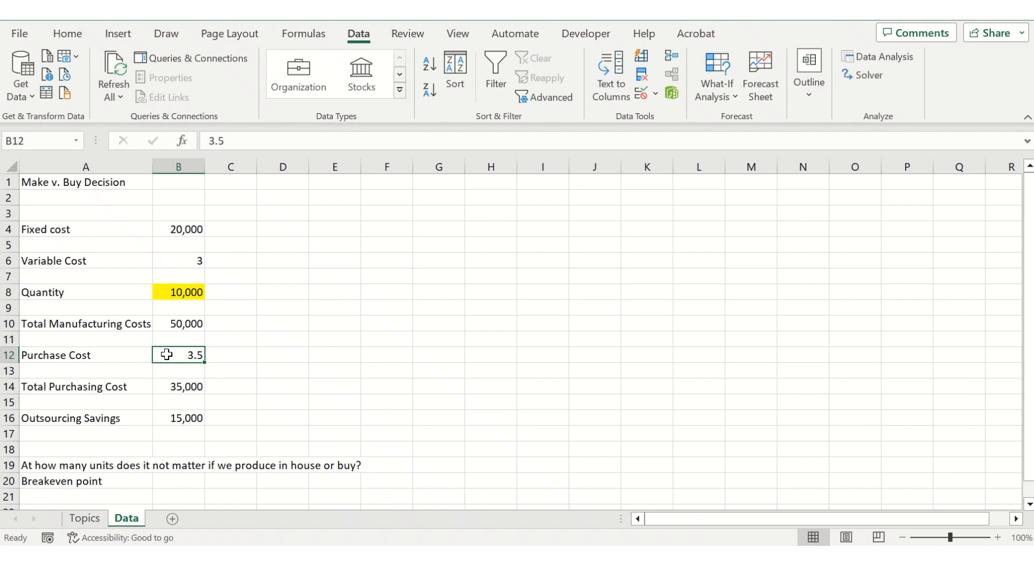
Inspect the Total Purchasing Cost formula in B14 and its referenced cells
{"action": "left_click", "coordinate": [171, 388]}
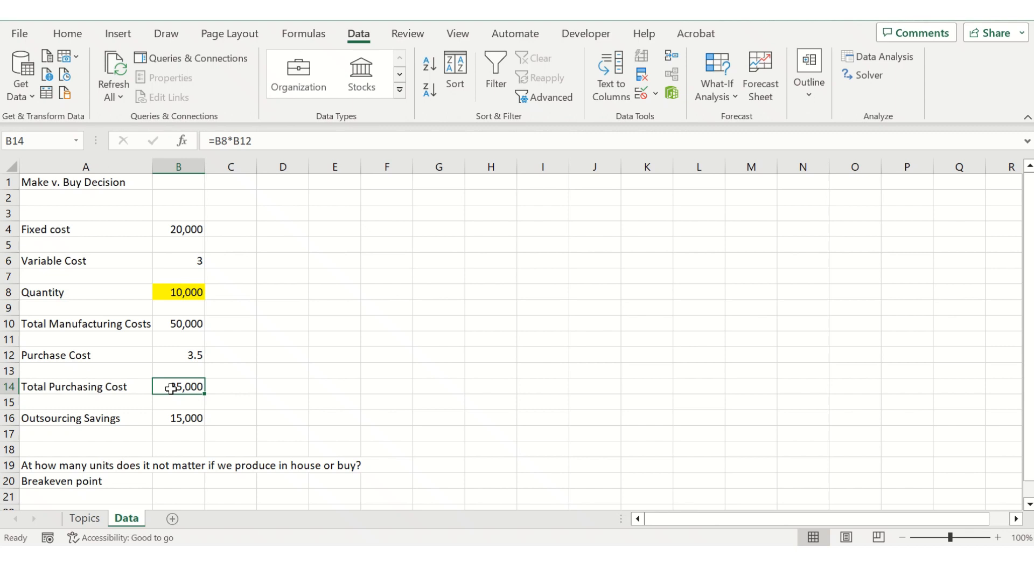
{"action": "left_click", "coordinate": [275, 140]}
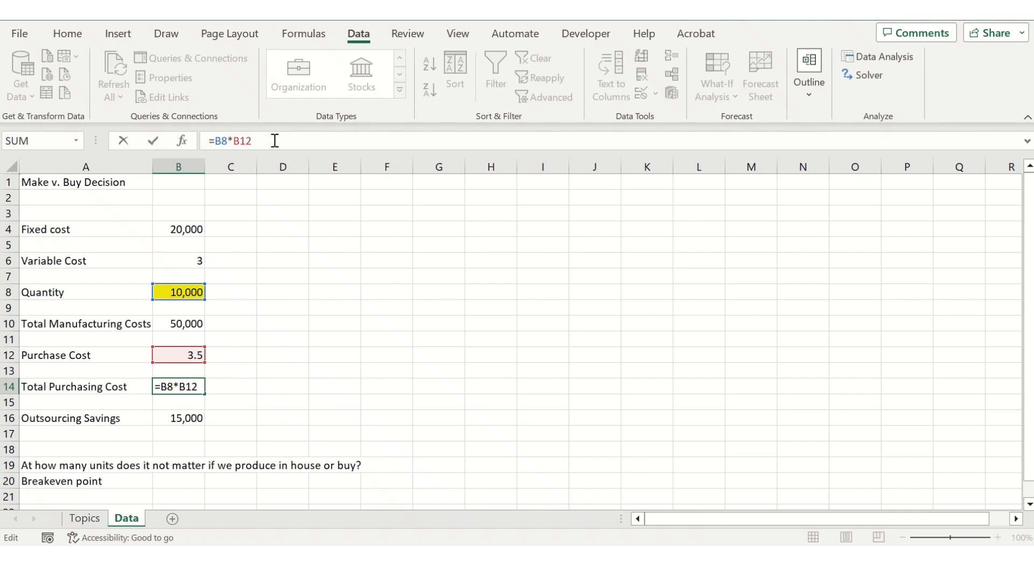
{"action": "key", "text": "Return"}
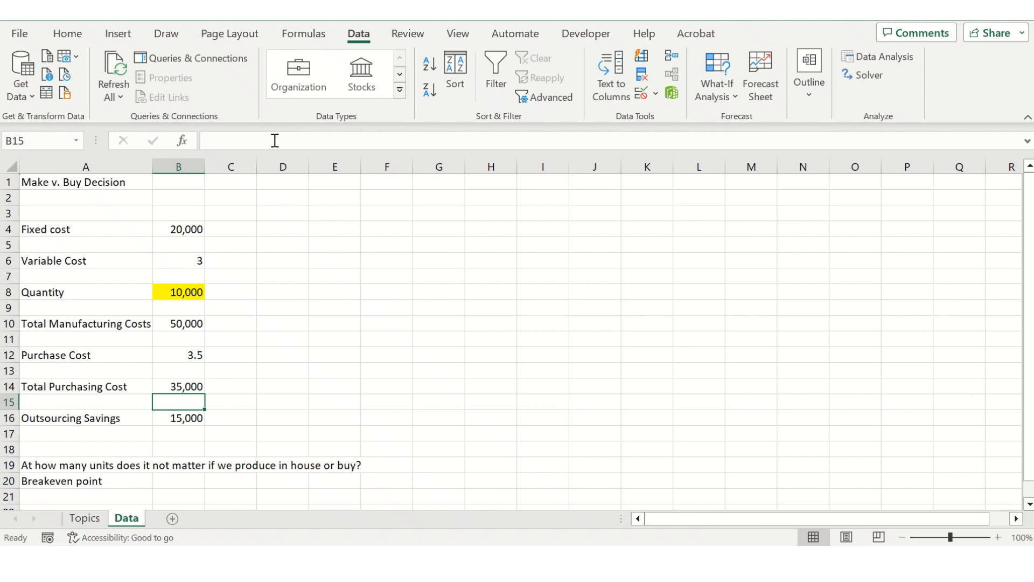
Inspect the Outsourcing Savings formula in B16 and read the breakeven question in A19 and A20
{"action": "key", "text": "Down"}
{"action": "left_click", "coordinate": [275, 140]}
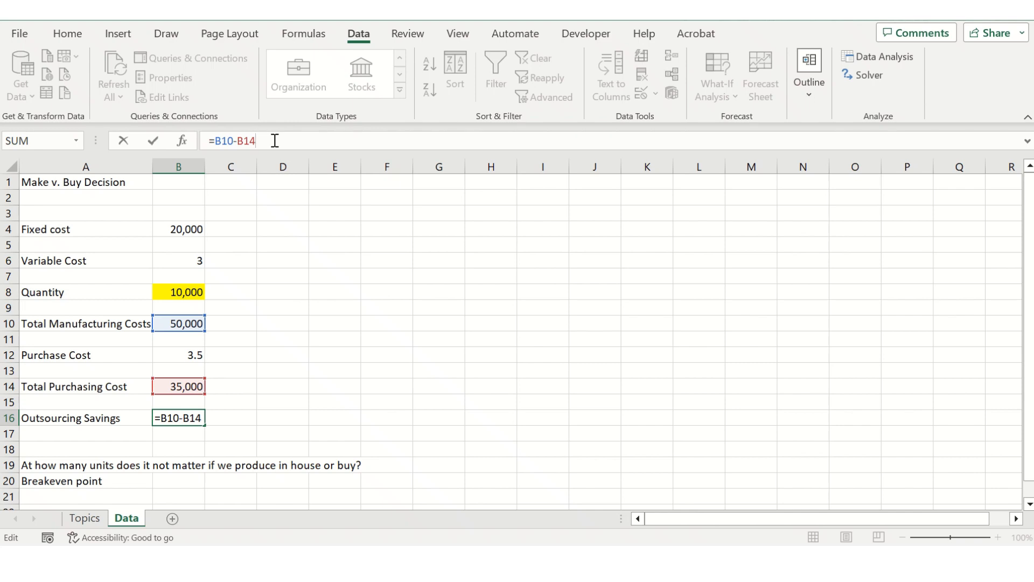
{"action": "key", "text": "Return"}
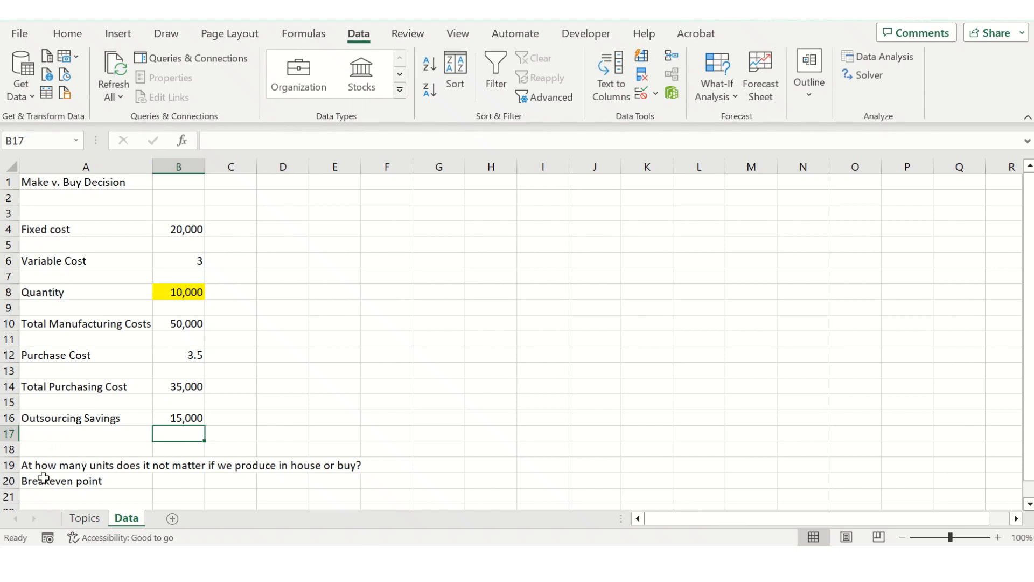
{"action": "left_click", "coordinate": [42, 465]}
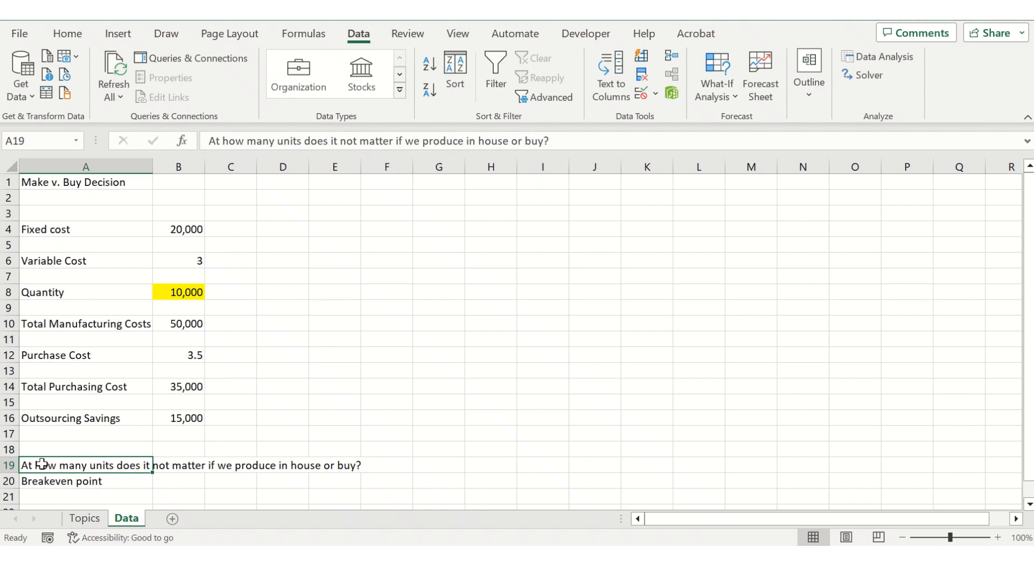
{"action": "key", "text": "Down"}
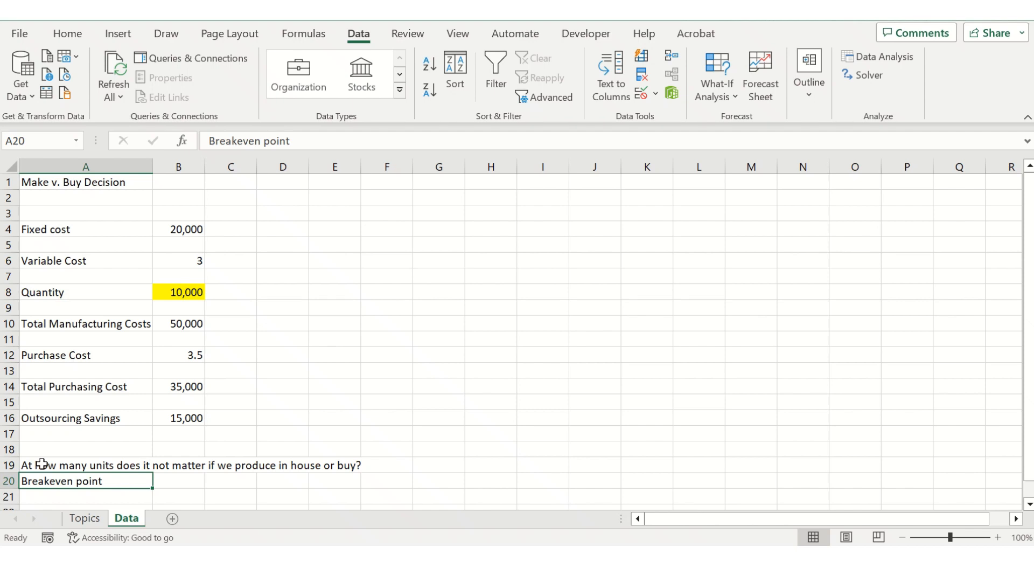
Run Goal Seek to bring Outsourcing Savings in B16 to 0 by changing the quantity in B8, and keep the solution
{"action": "left_click", "coordinate": [355, 37]}
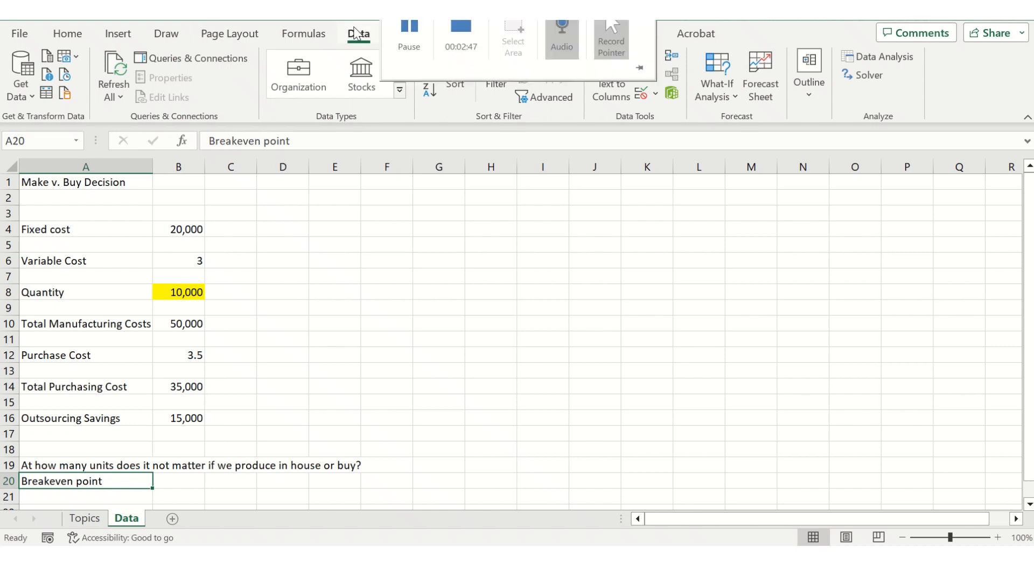
{"action": "left_click", "coordinate": [710, 93]}
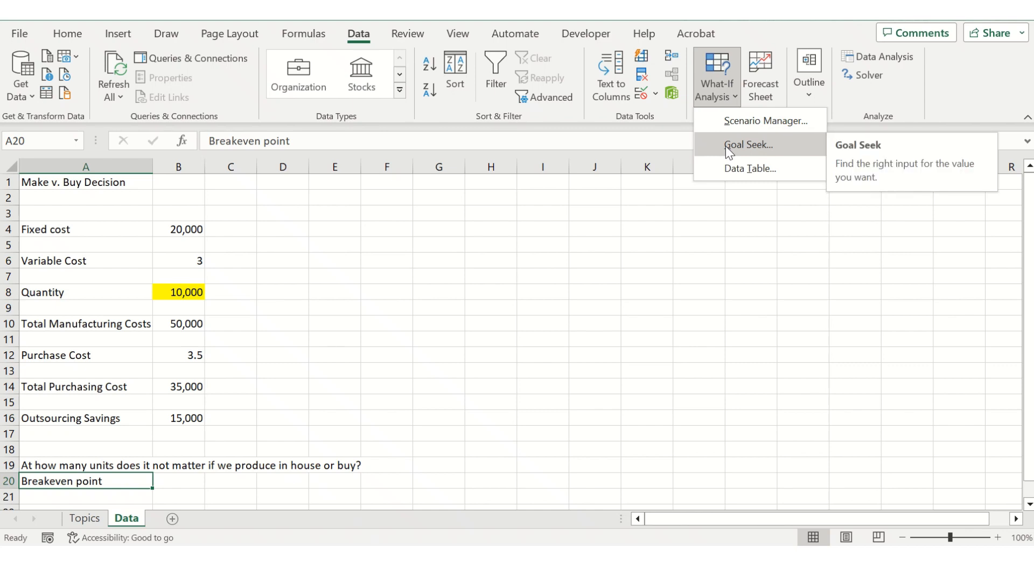
{"action": "left_click", "coordinate": [748, 144]}
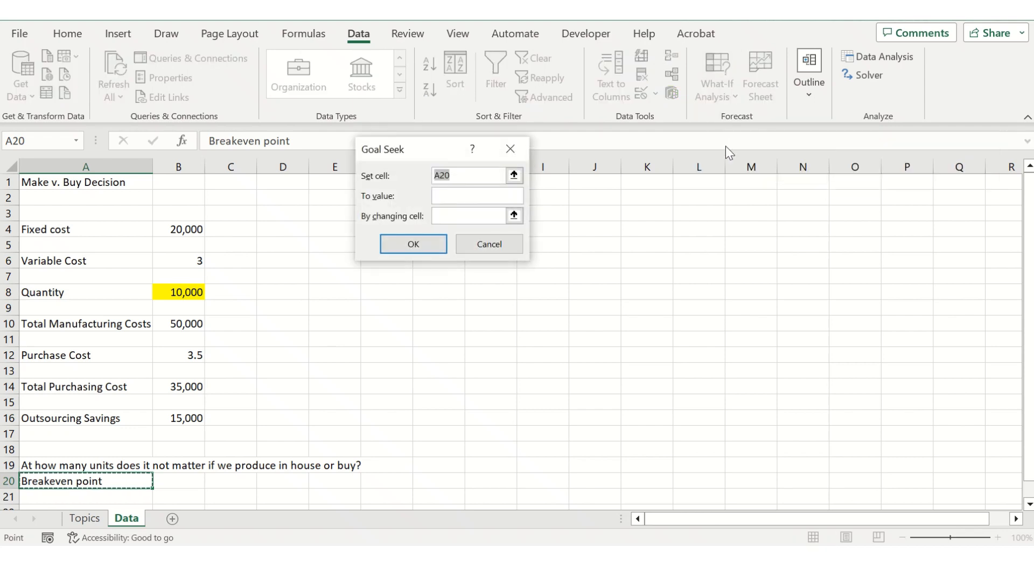
{"action": "left_click", "coordinate": [193, 418]}
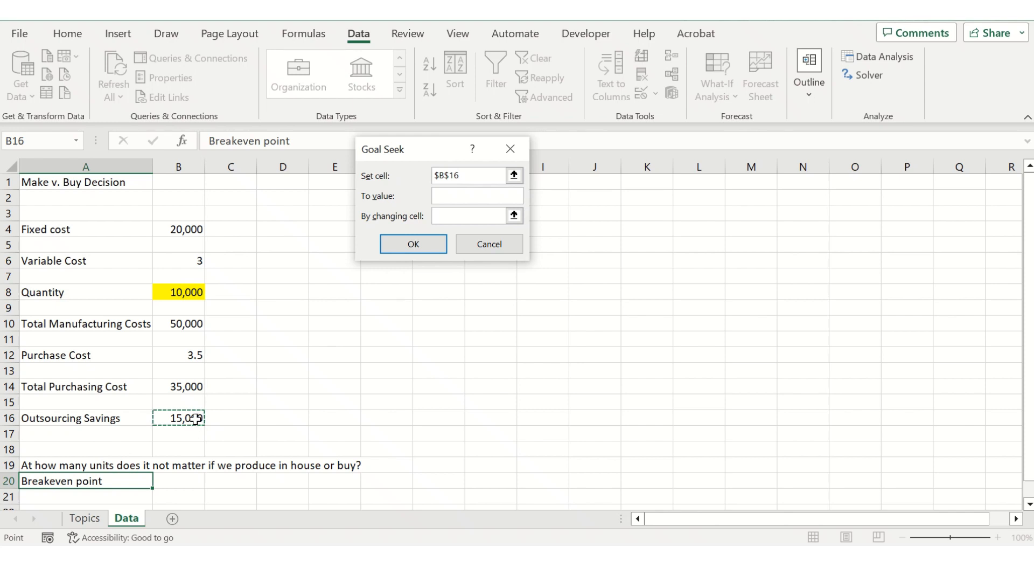
{"action": "left_click", "coordinate": [455, 194]}
{"action": "type", "text": "0"}
{"action": "left_click", "coordinate": [512, 216]}
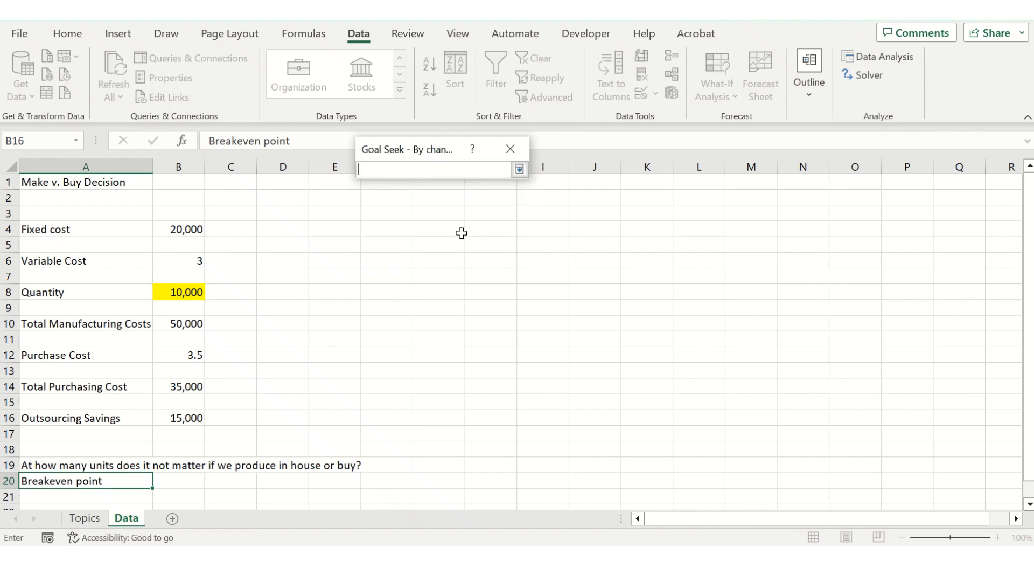
{"action": "left_click", "coordinate": [168, 292]}
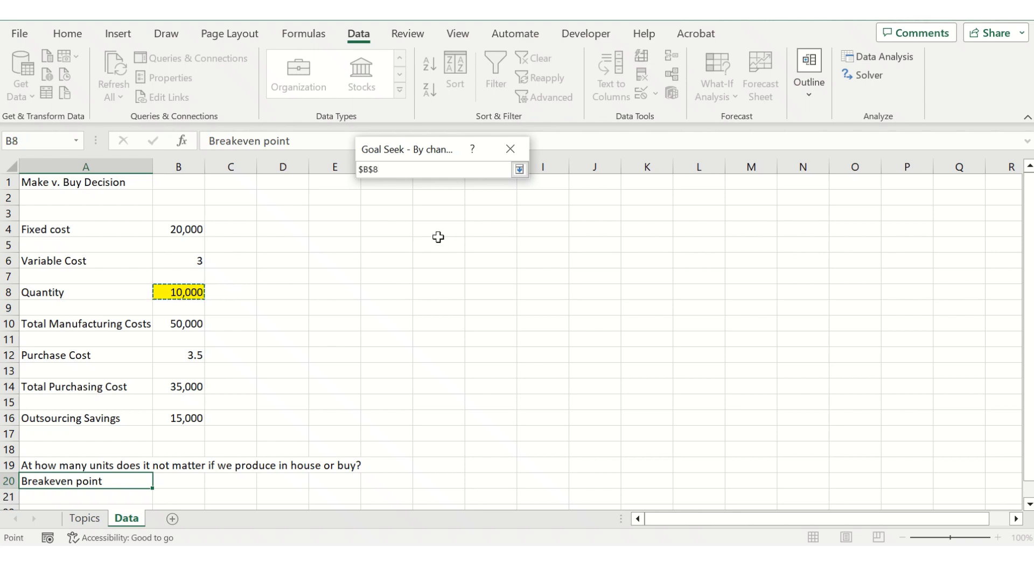
{"action": "left_click", "coordinate": [520, 170]}
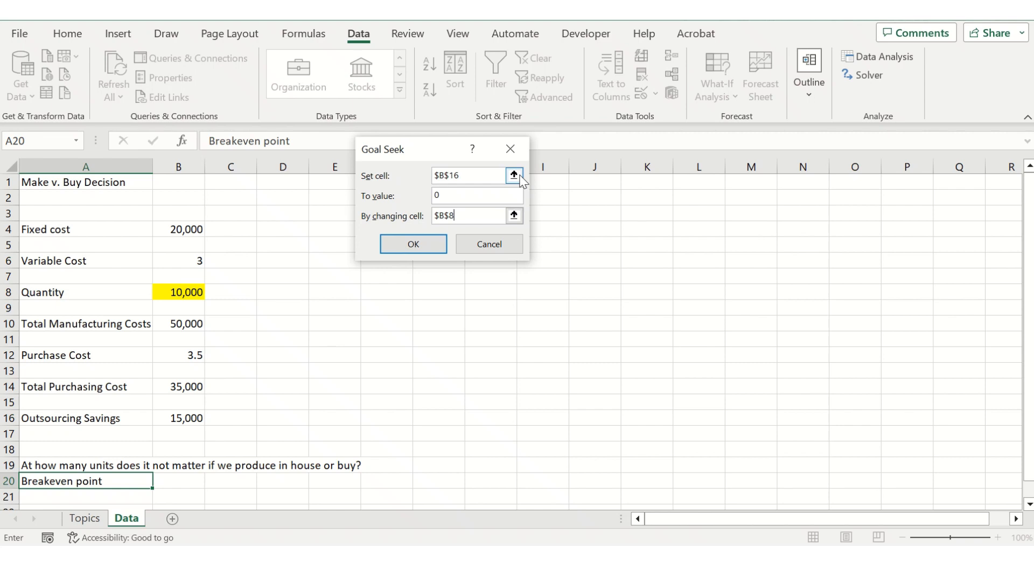
{"action": "left_click", "coordinate": [431, 246]}
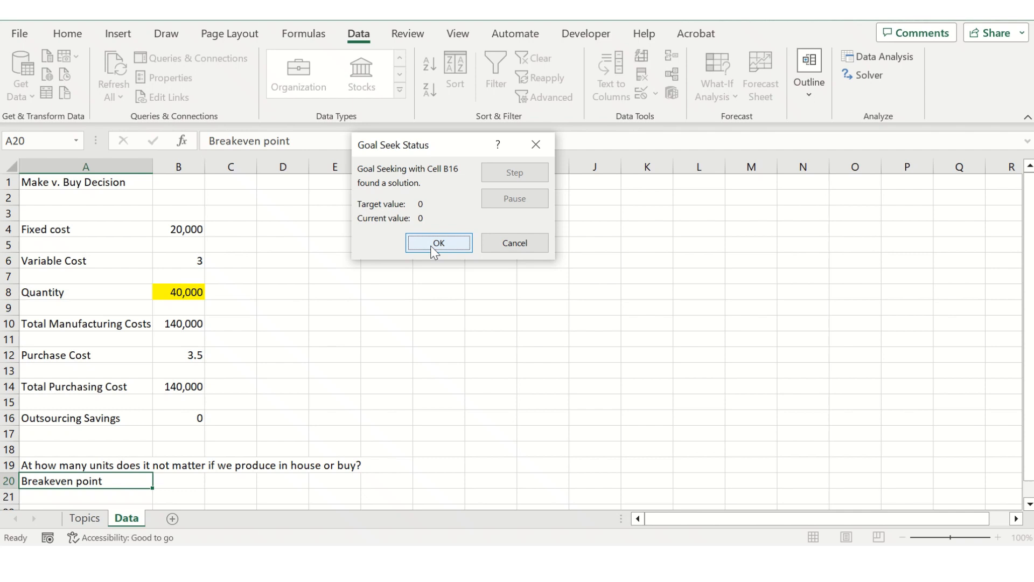
{"action": "left_click", "coordinate": [431, 246]}
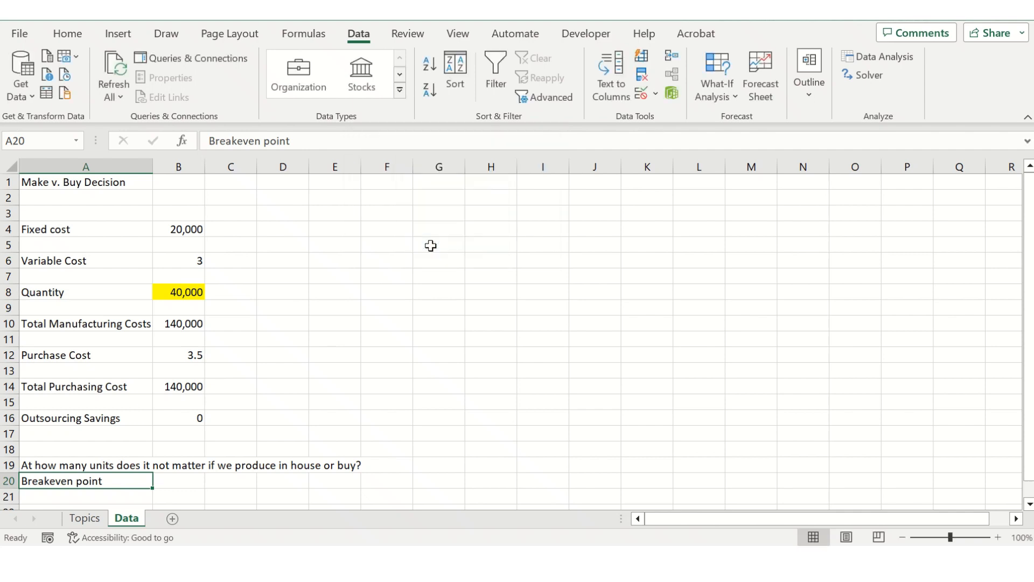
Enter 5,000 in G3 as the first quantity of a what-if series
{"action": "left_click", "coordinate": [395, 227]}
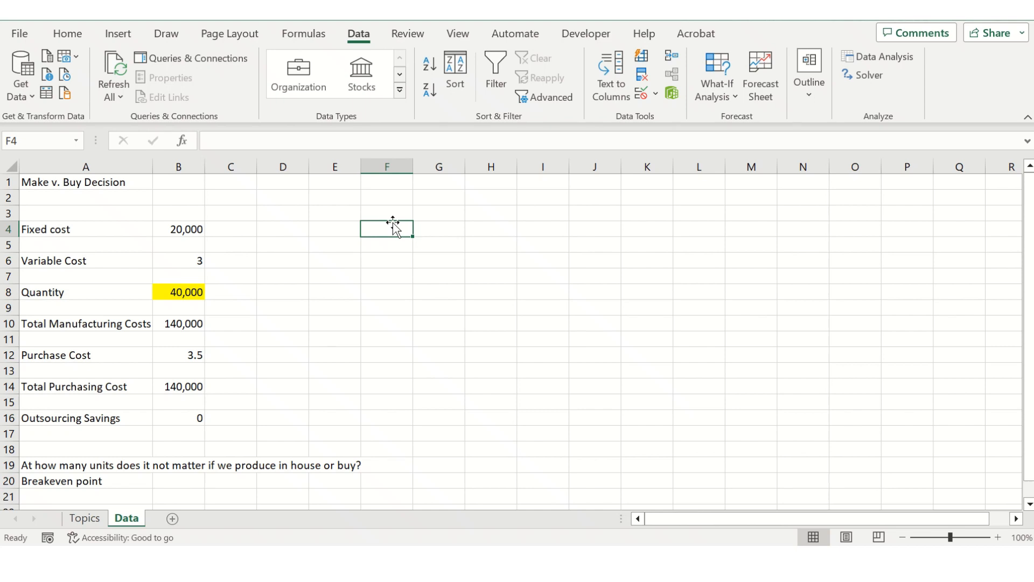
{"action": "key", "text": "Right"}
{"action": "key", "text": "Up"}
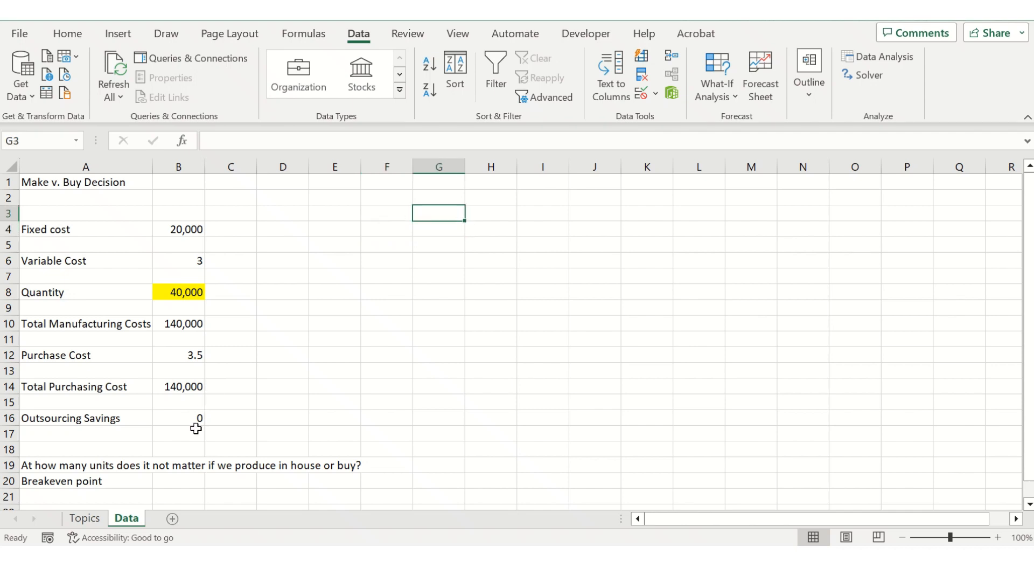
{"action": "left_click", "coordinate": [184, 416]}
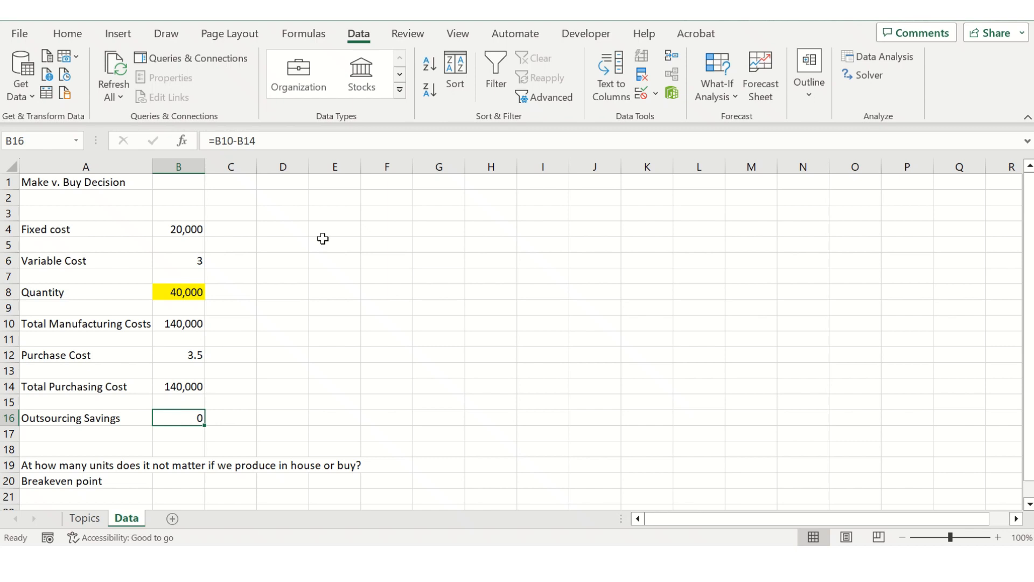
{"action": "left_click", "coordinate": [441, 213]}
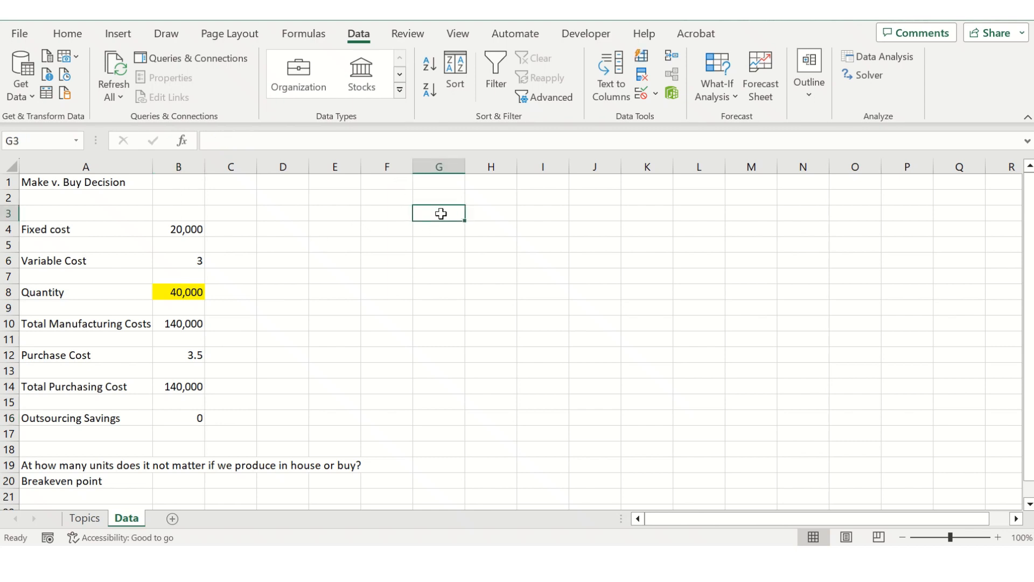
{"action": "type", "text": "5,000"}
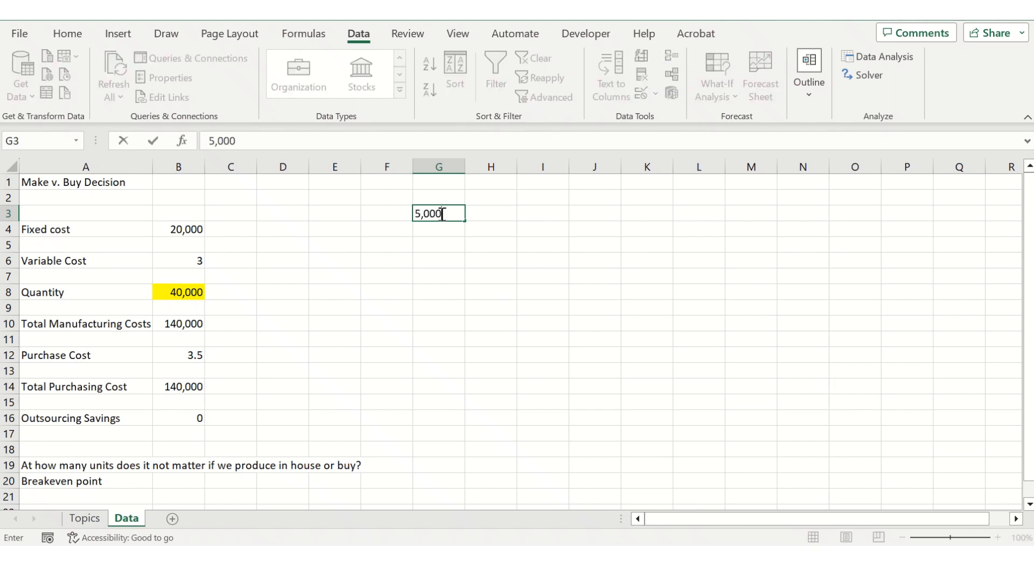
{"action": "key", "text": "Return"}
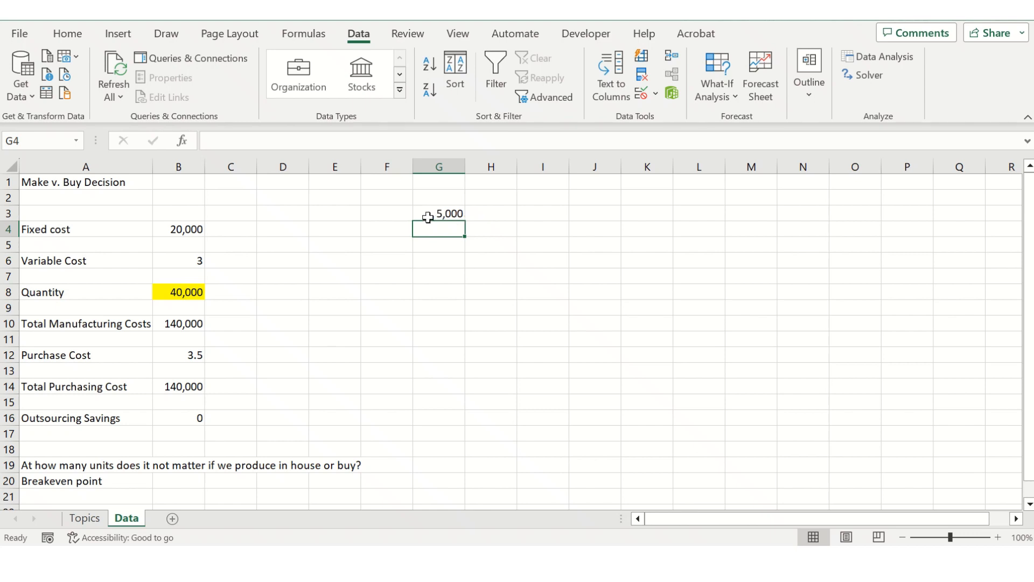
Continue the quantity series with the formula =G3+5000 in G4 and fill it down to G15
{"action": "left_click", "coordinate": [430, 214]}
{"action": "key", "text": "Right"}
{"action": "key", "text": "Down"}
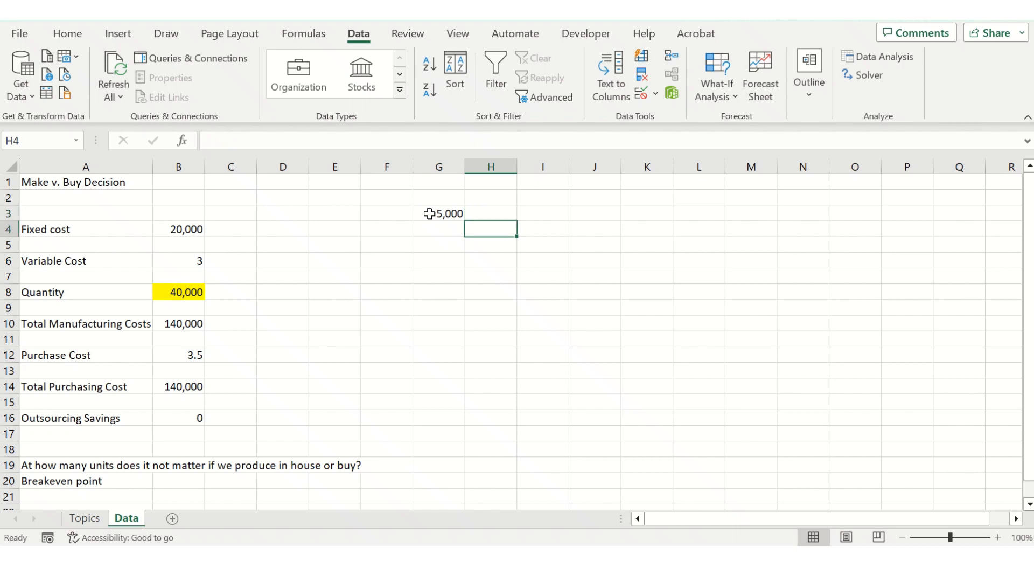
{"action": "key", "text": "Left"}
{"action": "type", "text": "="}
{"action": "left_click", "coordinate": [429, 214]}
{"action": "type", "text": "+"}
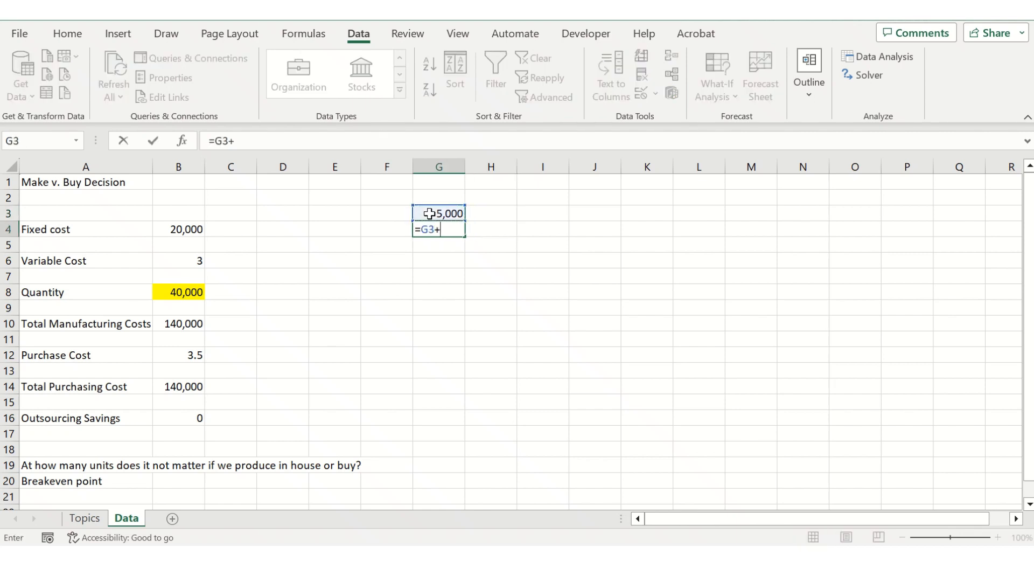
{"action": "type", "text": "5000"}
{"action": "key", "text": "Return"}
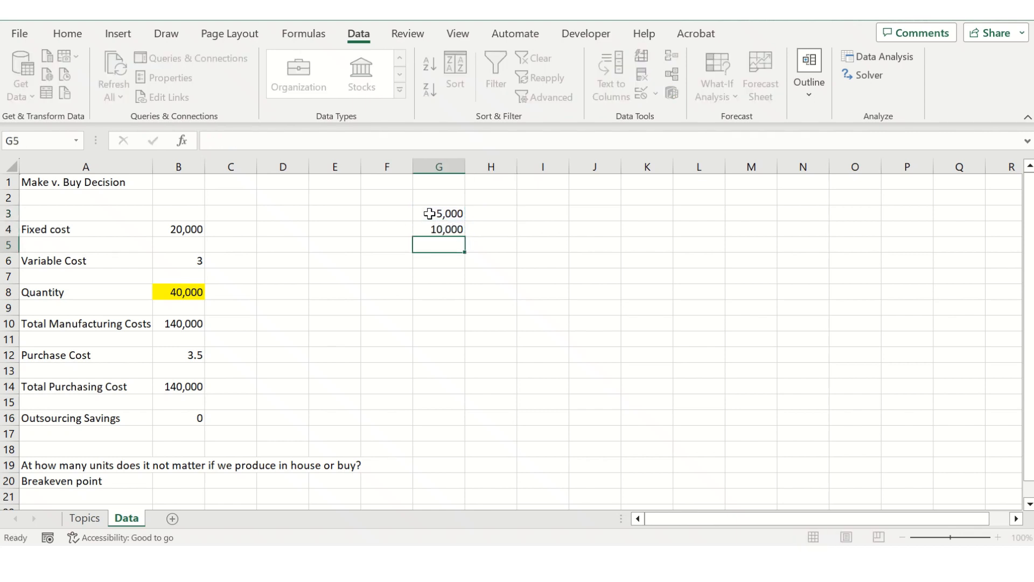
{"action": "left_click", "coordinate": [442, 231]}
{"action": "left_click_drag", "start_coordinate": [465, 237], "coordinate": [455, 417]}
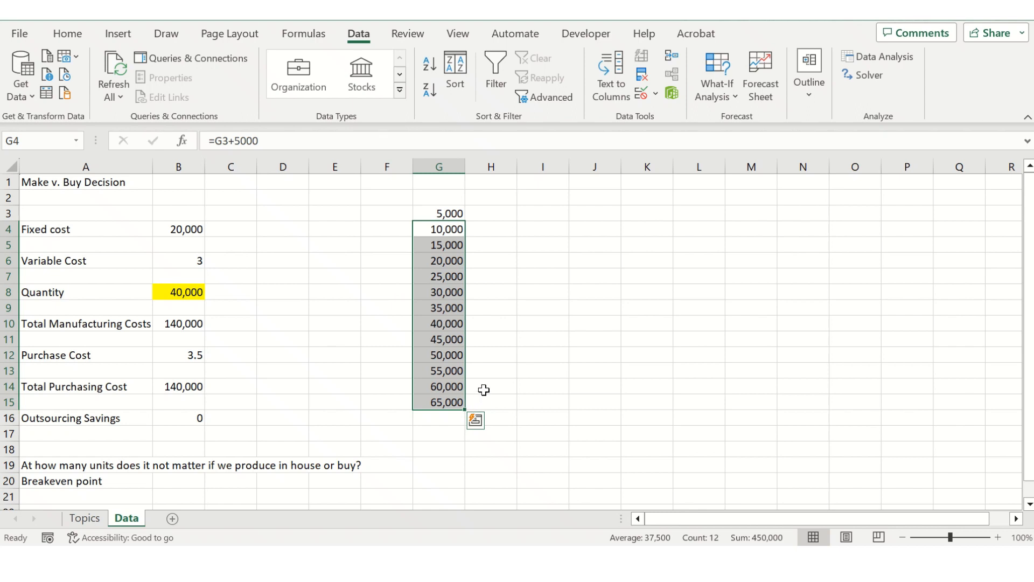
Link H2 to the Outsourcing Savings result with the formula =B16
{"action": "left_click", "coordinate": [499, 373]}
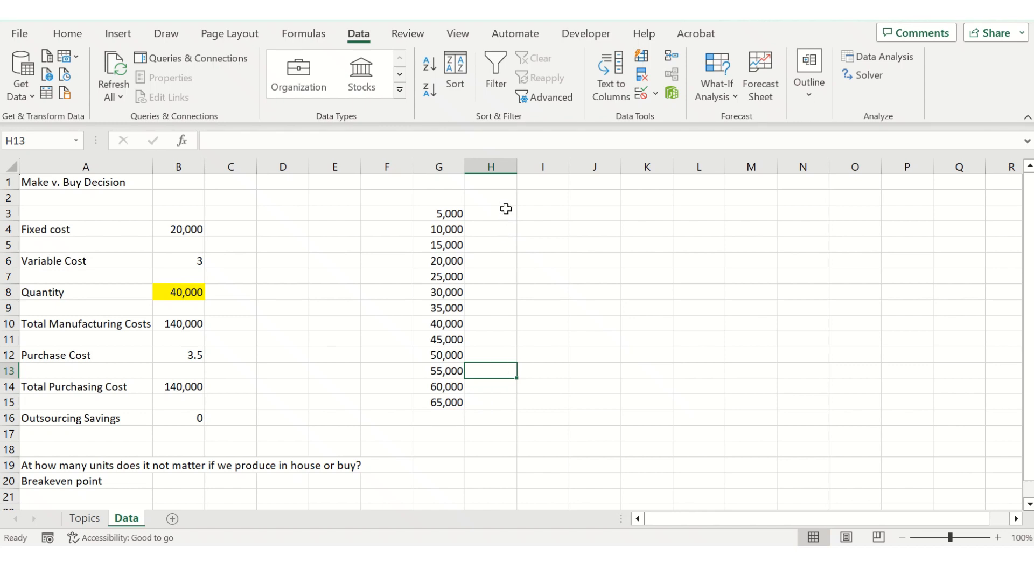
{"action": "left_click", "coordinate": [501, 200]}
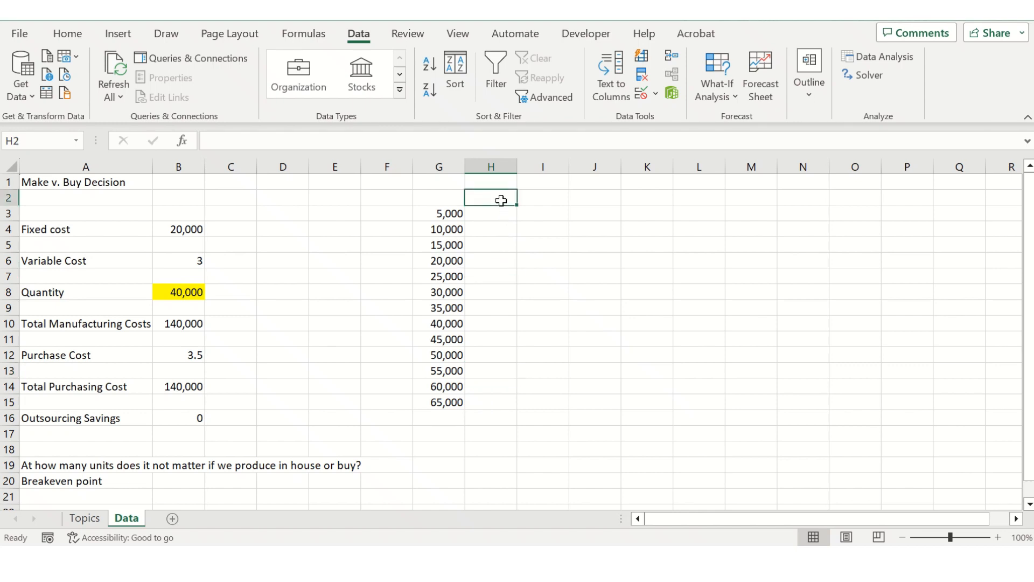
{"action": "type", "text": "="}
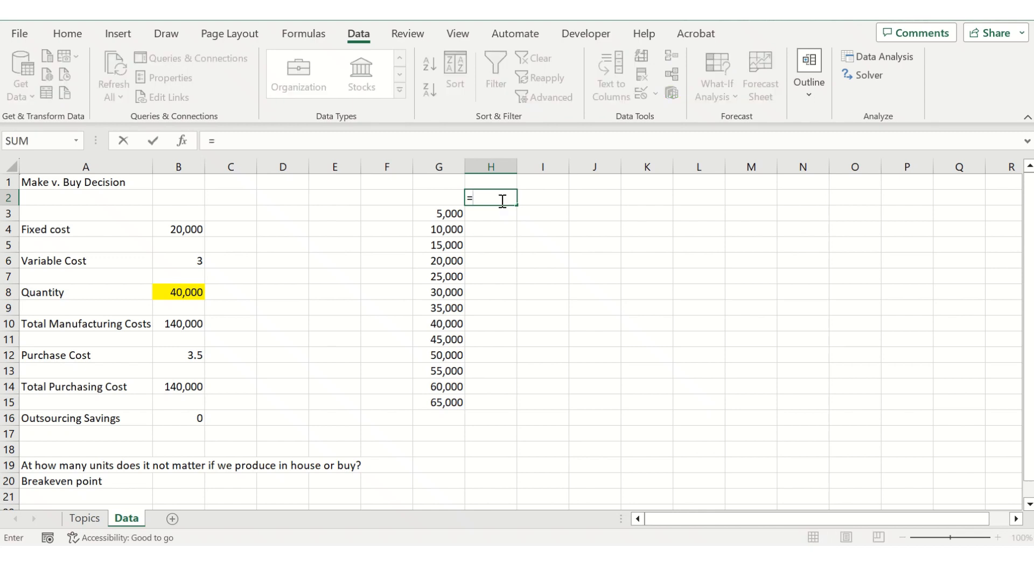
{"action": "left_click", "coordinate": [173, 416]}
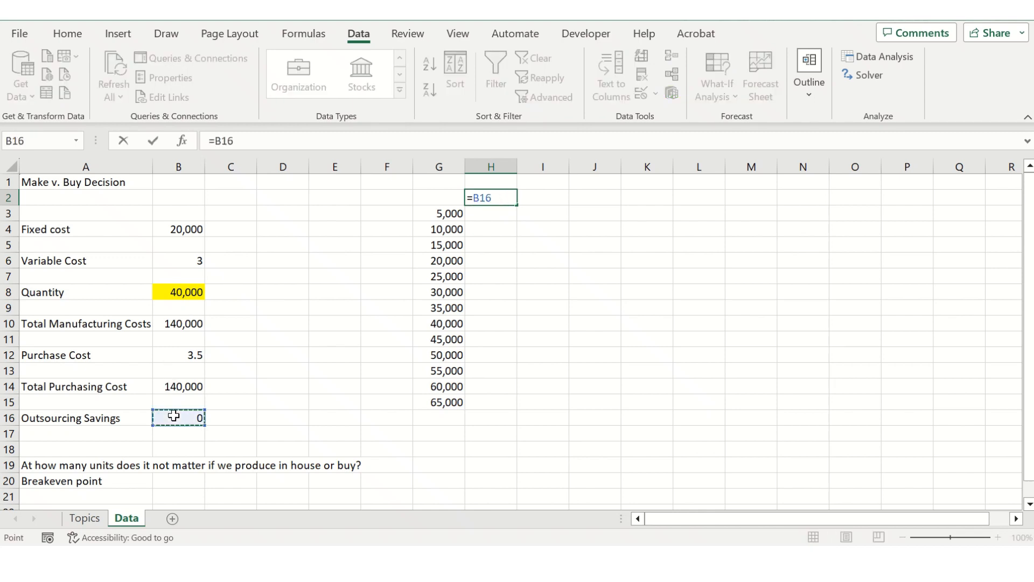
{"action": "key", "text": "Return"}
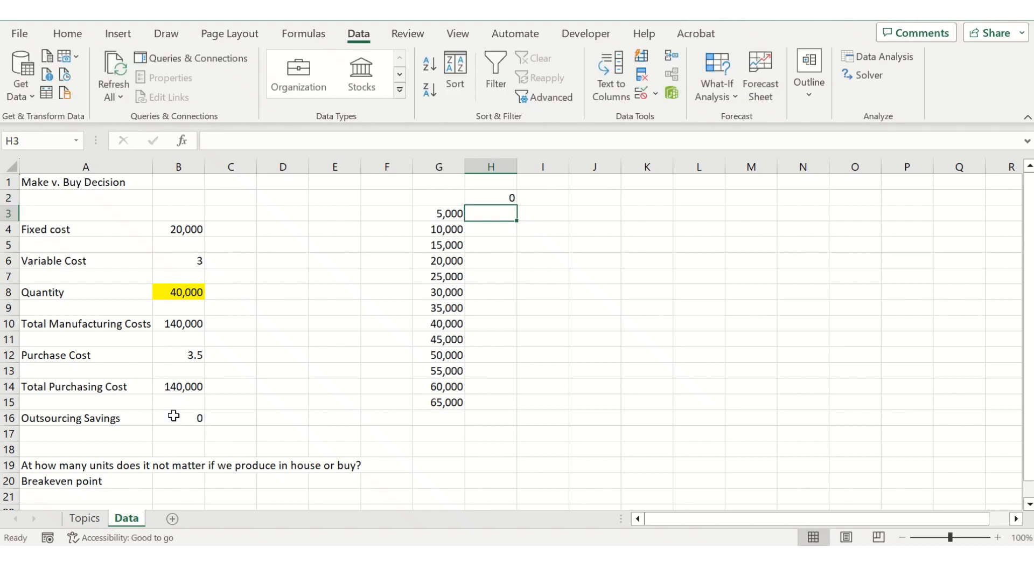
Create a one-variable what-if Data Table over G2:H15 using the quantity in B8 as the column input cell
{"action": "key", "text": "Up"}
{"action": "key", "text": "Left"}
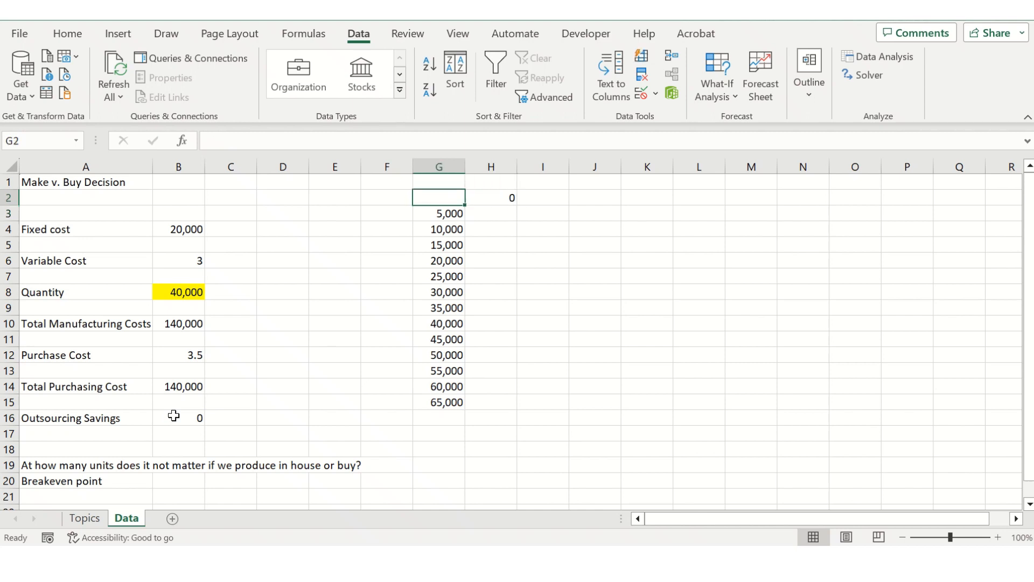
{"action": "key", "text": "shift+Right"}
{"action": "key", "text": "shift+Down"}
{"action": "key", "text": "shift+Down"}
{"action": "key", "text": "shift+Down"}
{"action": "key", "text": "shift+Down"}
{"action": "key", "text": "shift+Down"}
{"action": "key", "text": "shift+Down"}
{"action": "key", "text": "shift+Down"}
{"action": "key", "text": "shift+Down"}
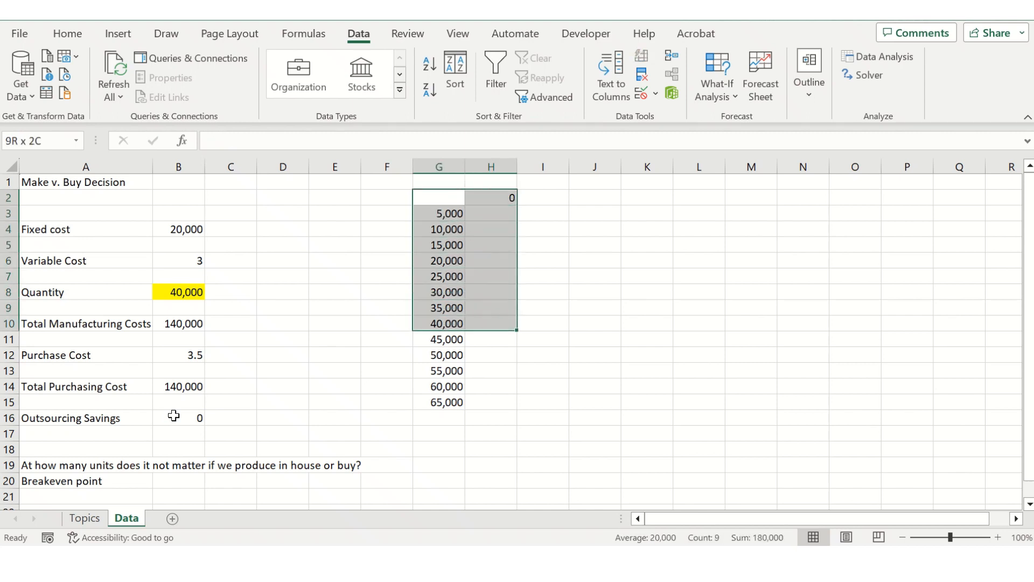
{"action": "key", "text": "shift+Down"}
{"action": "key", "text": "shift+Down"}
{"action": "key", "text": "shift+Down"}
{"action": "key", "text": "shift+Down"}
{"action": "key", "text": "shift+Down"}
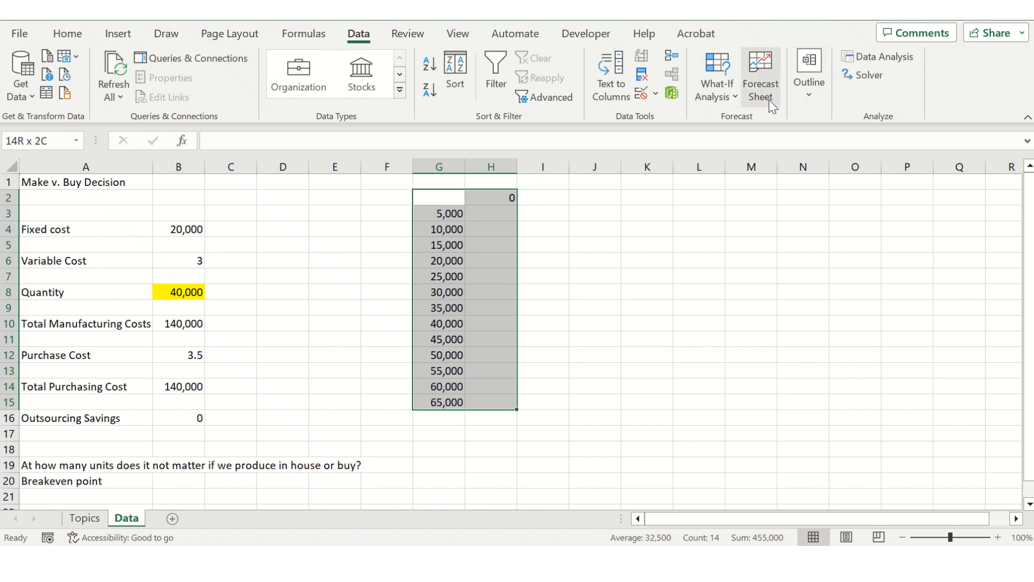
{"action": "left_click", "coordinate": [720, 98]}
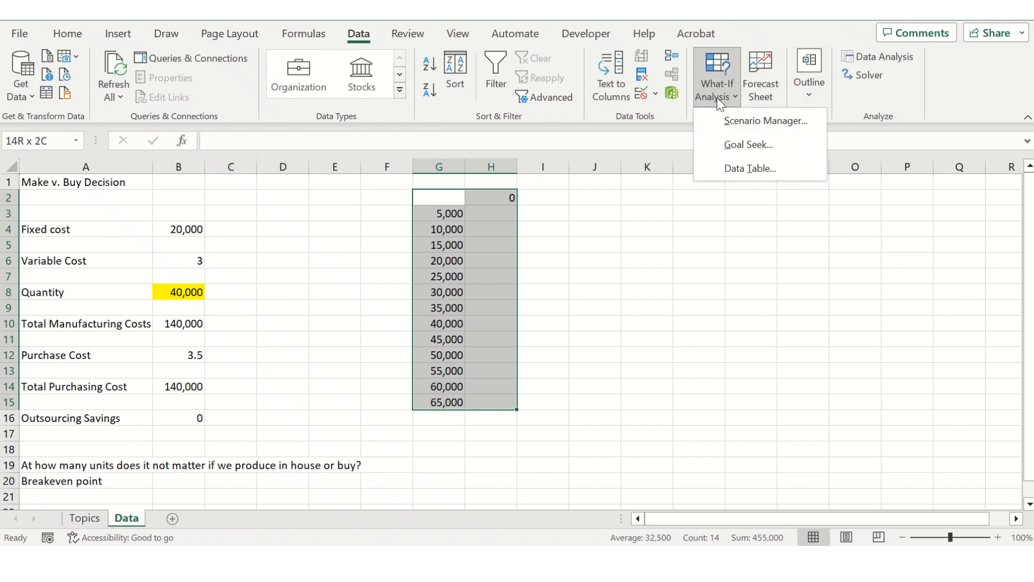
{"action": "left_click", "coordinate": [747, 169]}
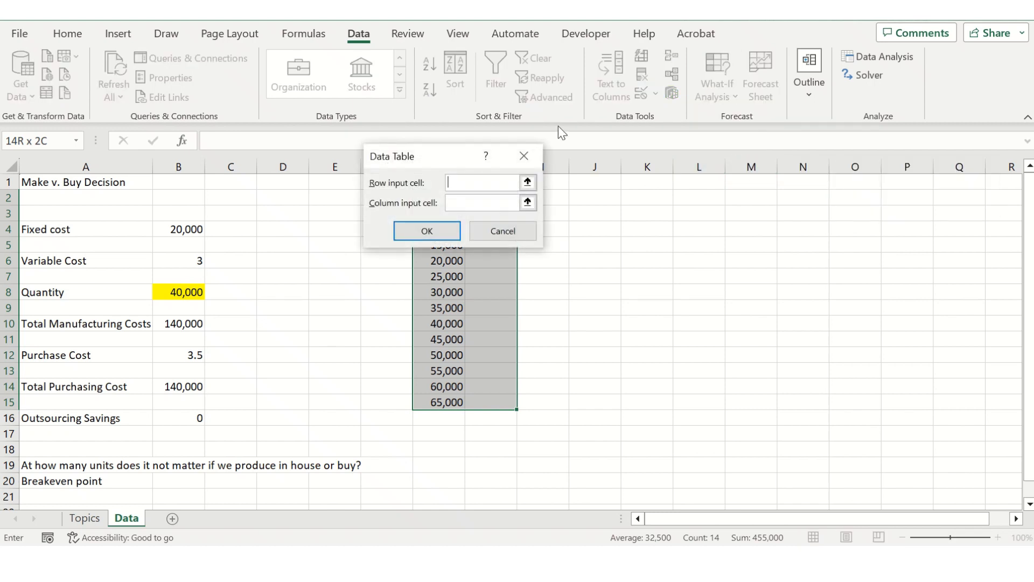
{"action": "left_click_drag", "start_coordinate": [422, 157], "coordinate": [637, 173]}
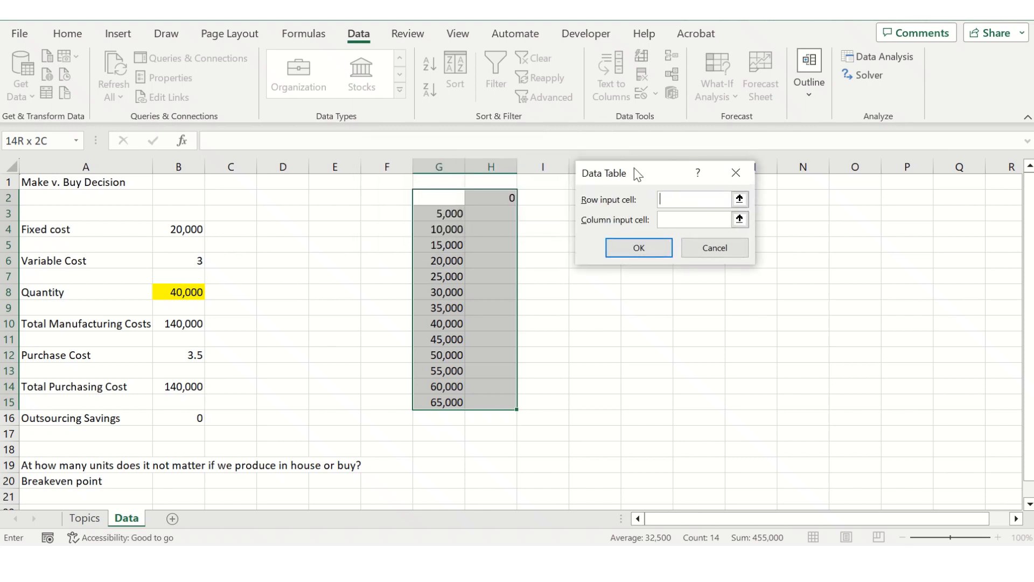
{"action": "left_click", "coordinate": [740, 221]}
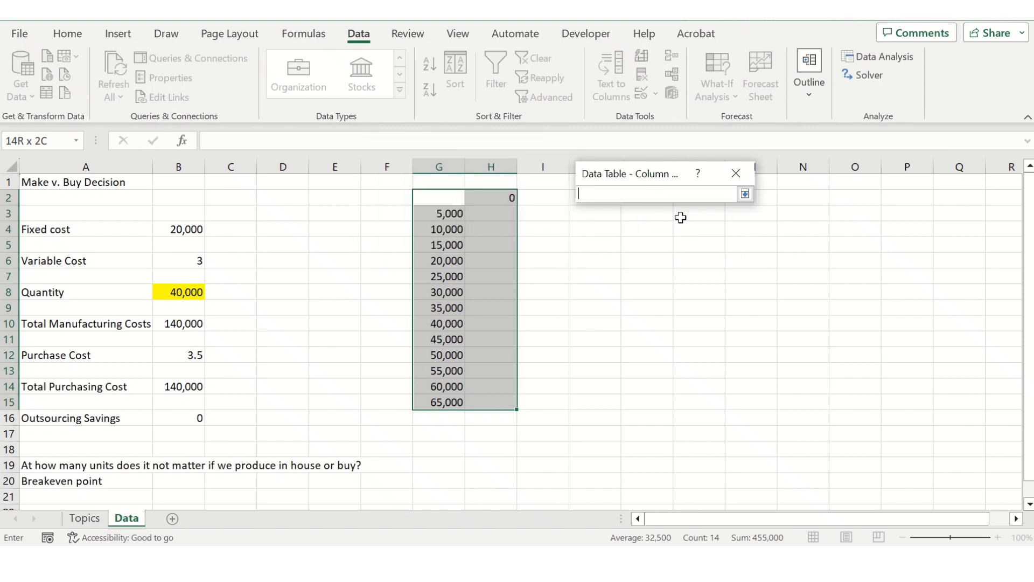
{"action": "left_click", "coordinate": [180, 291]}
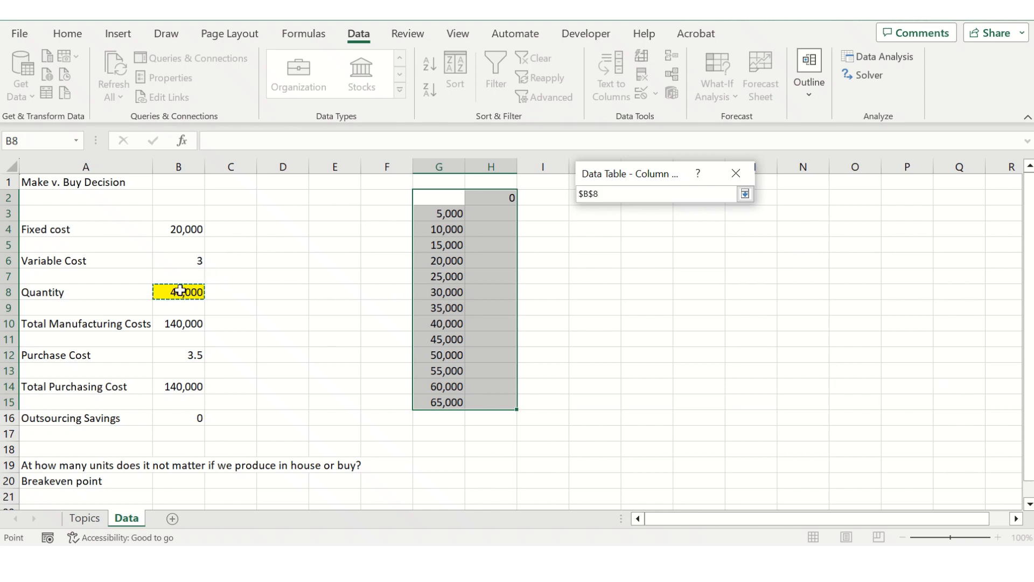
{"action": "left_click", "coordinate": [744, 194]}
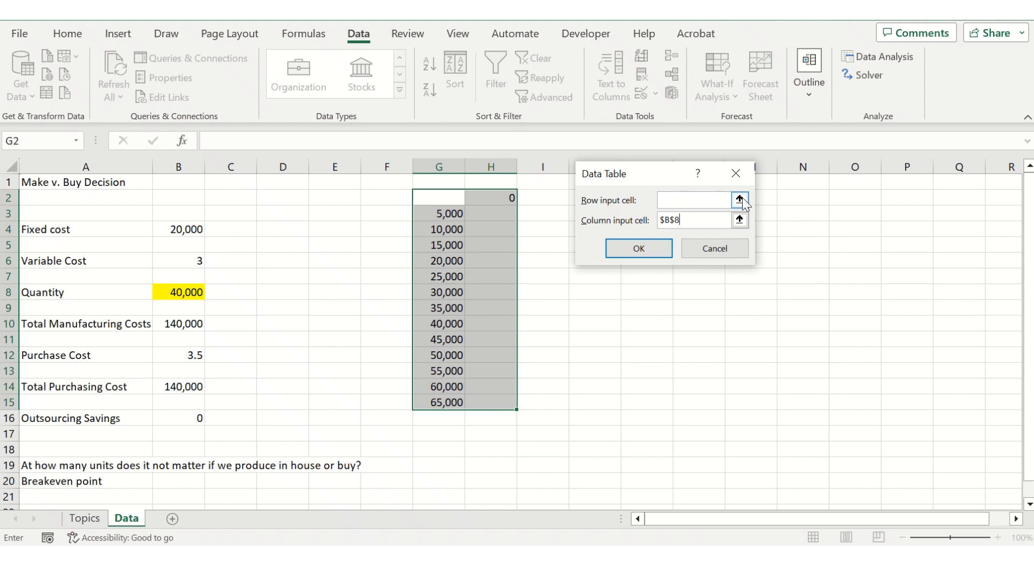
{"action": "left_click", "coordinate": [638, 252]}
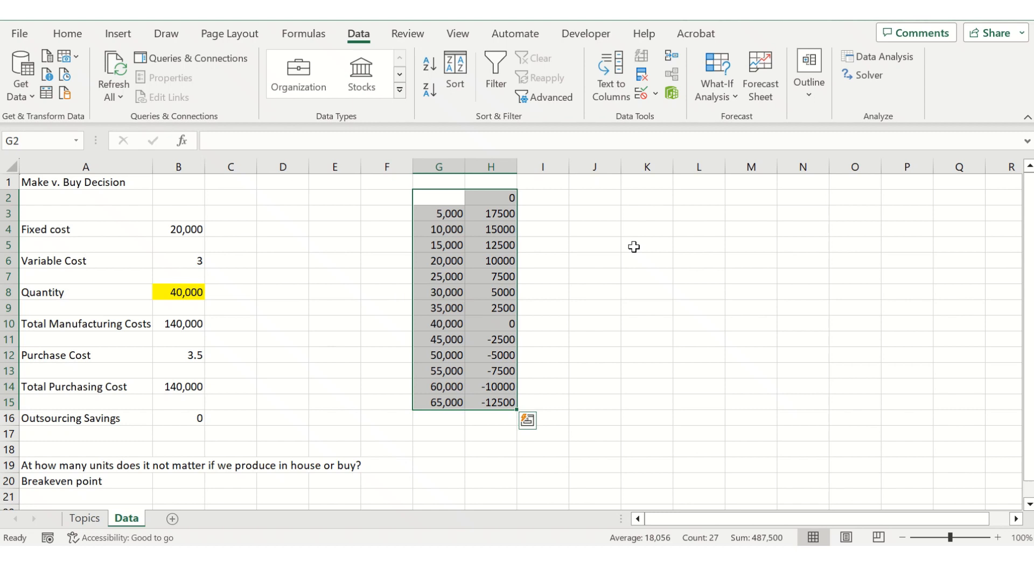
Examine how the outsourcing savings in H3:H15 vary with the quantities in G3:G15, including at and beyond the breakeven quantity
{"action": "left_click", "coordinate": [418, 214]}
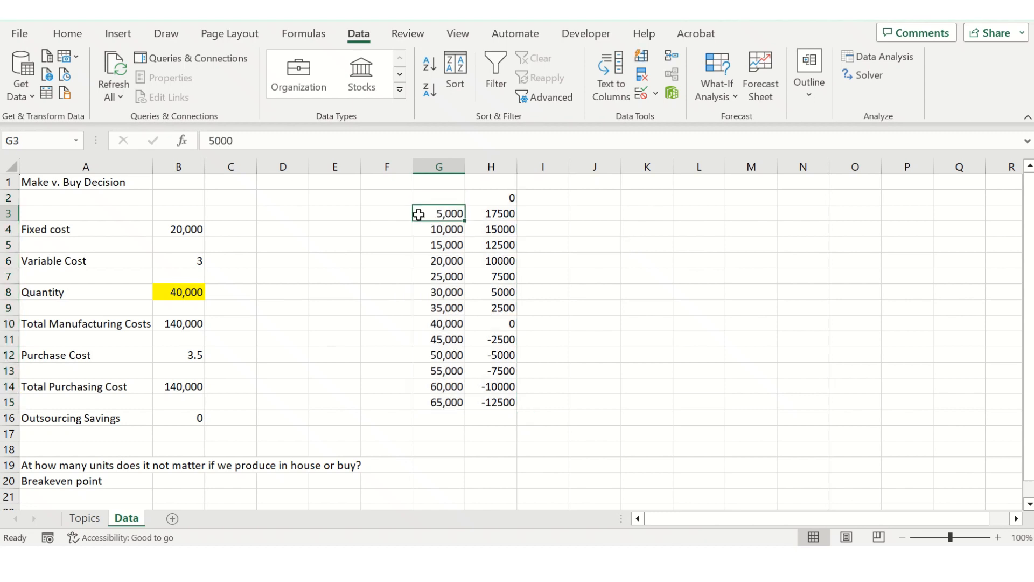
{"action": "key", "text": "Down"}
{"action": "key", "text": "Down"}
{"action": "key", "text": "Down"}
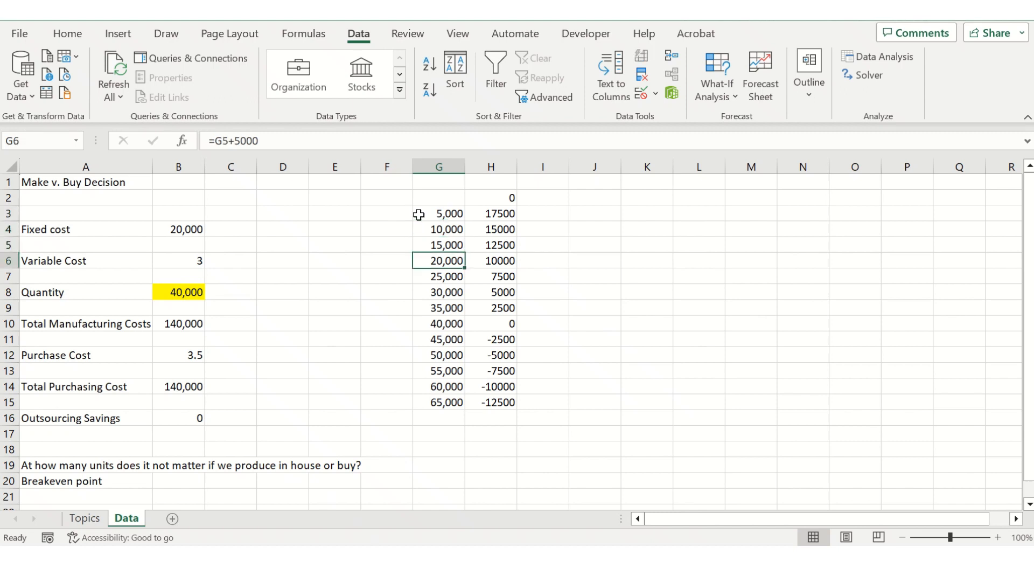
{"action": "left_click", "coordinate": [501, 324]}
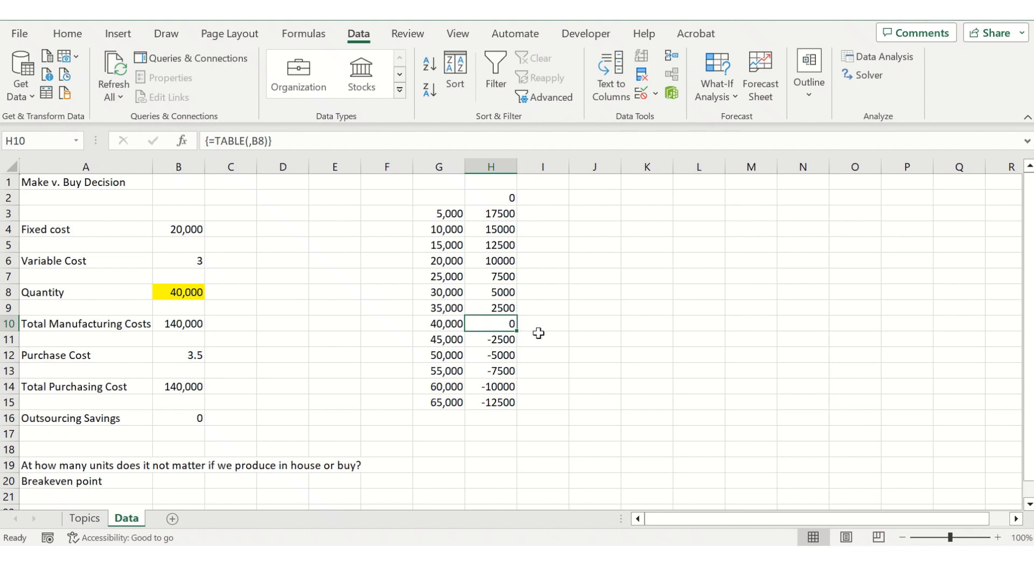
{"action": "left_click", "coordinate": [502, 338]}
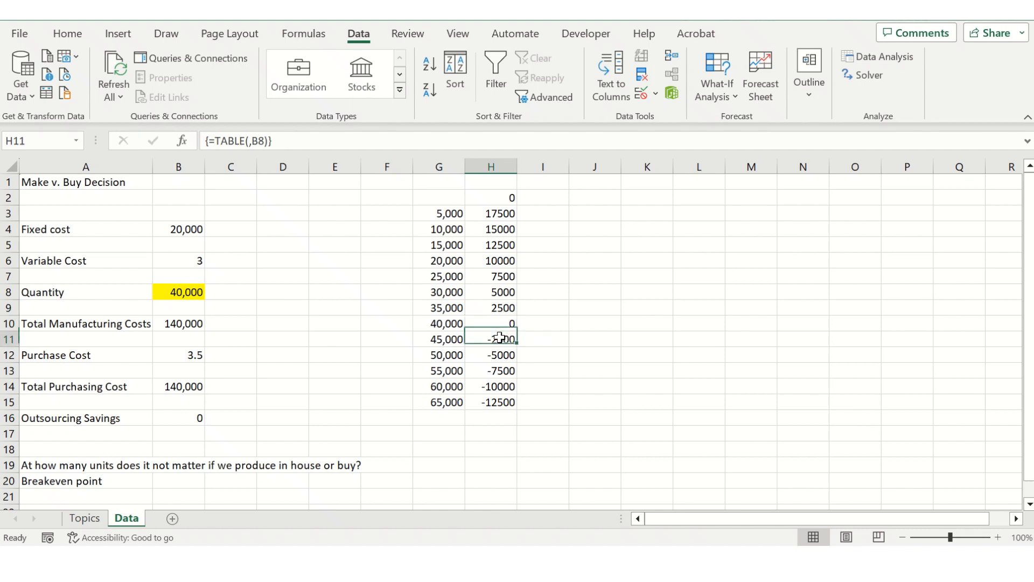
{"action": "key", "text": "Down"}
{"action": "key", "text": "Down"}
{"action": "key", "text": "Down"}
{"action": "key", "text": "Down"}
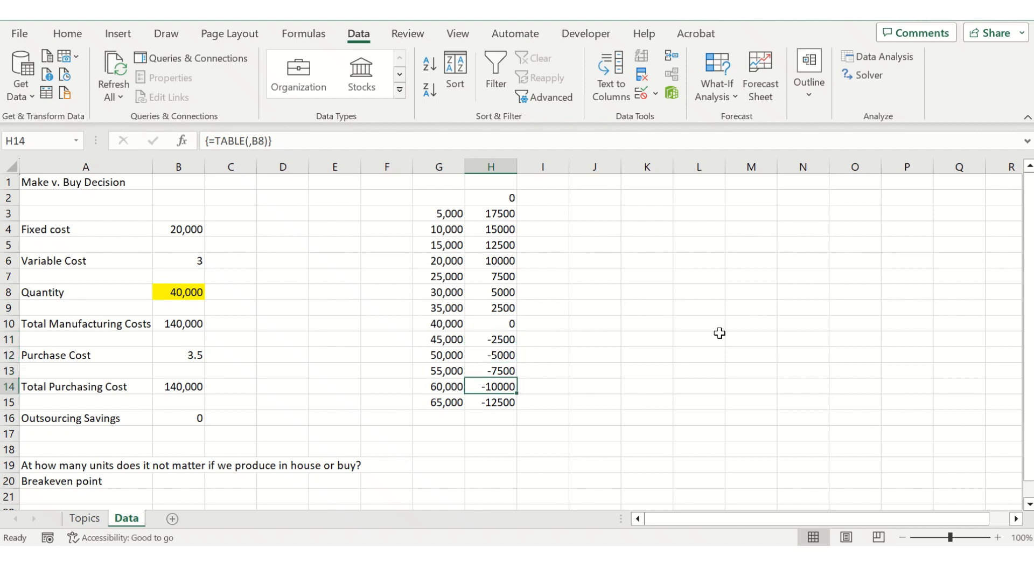
{"action": "key", "text": "Left"}
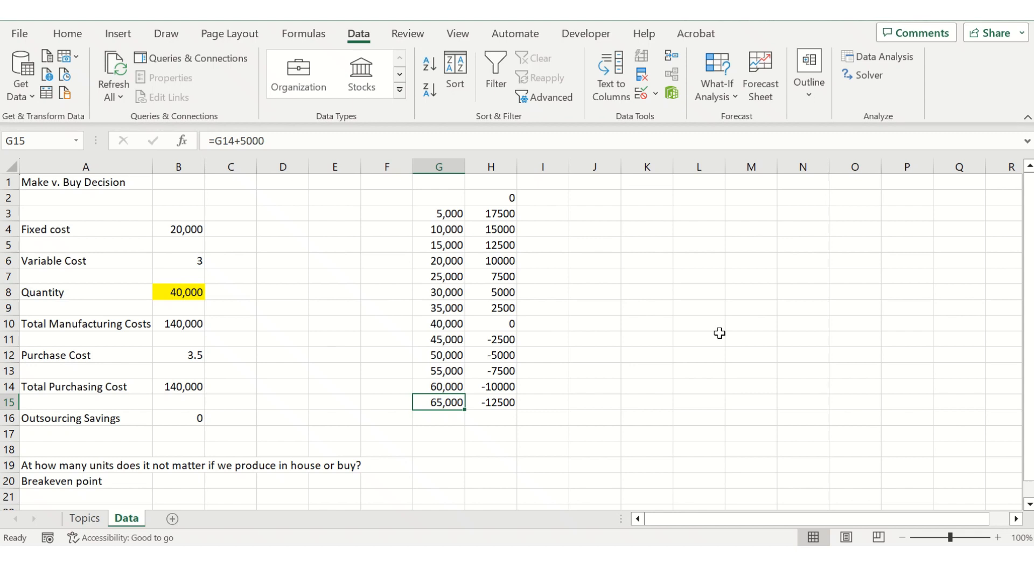
{"action": "key", "text": "Right"}
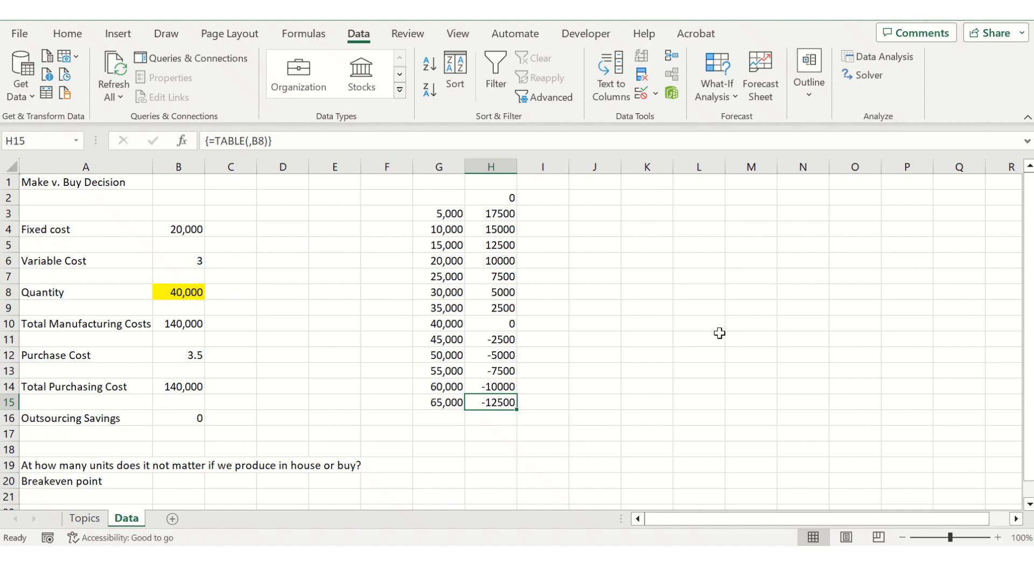
{"action": "left_click", "coordinate": [503, 322]}
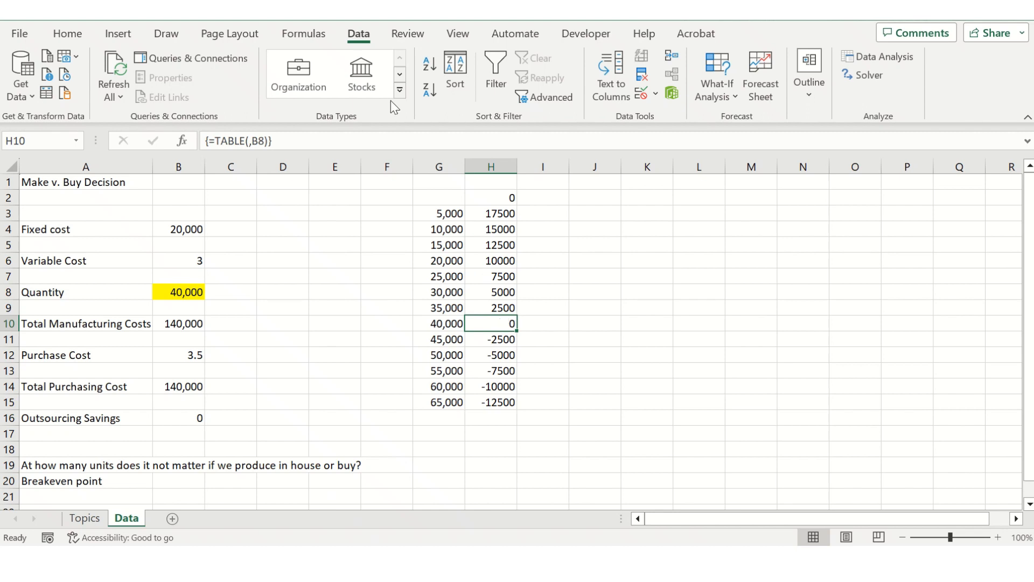
Label the one-variable table by entering "one way data table" in F1
{"action": "left_click", "coordinate": [388, 181]}
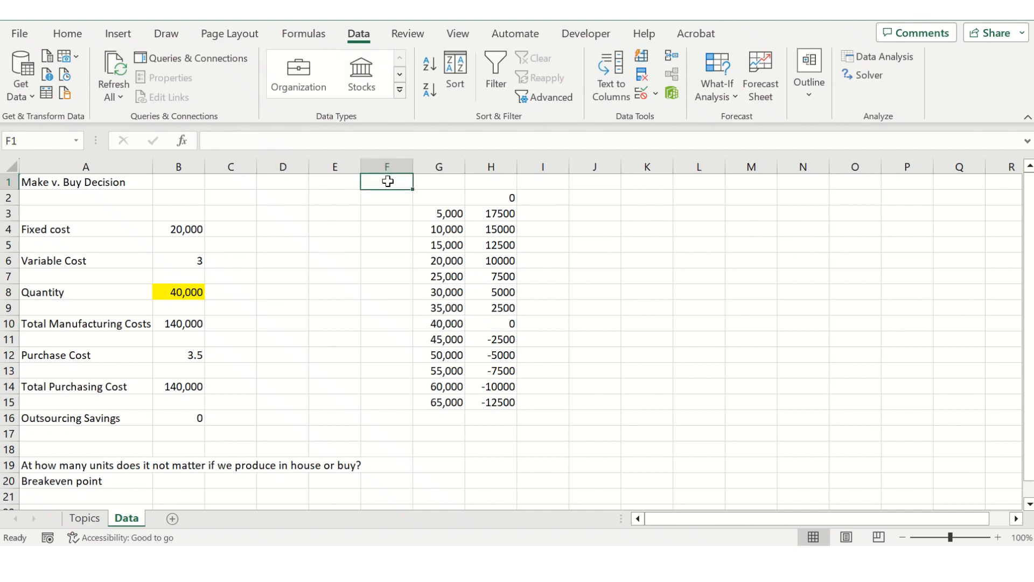
{"action": "type", "text": "one way data table"}
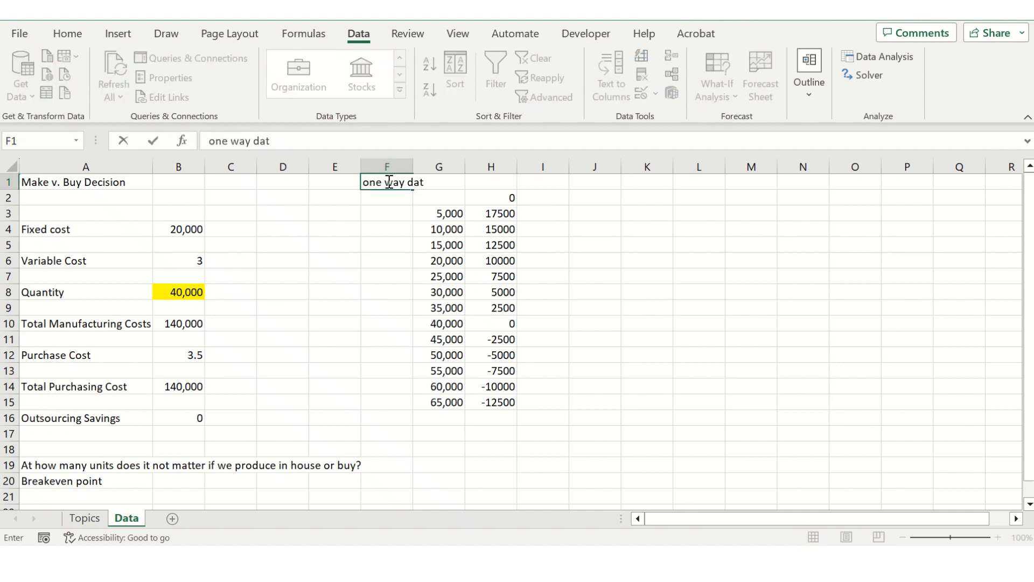
{"action": "key", "text": "Return"}
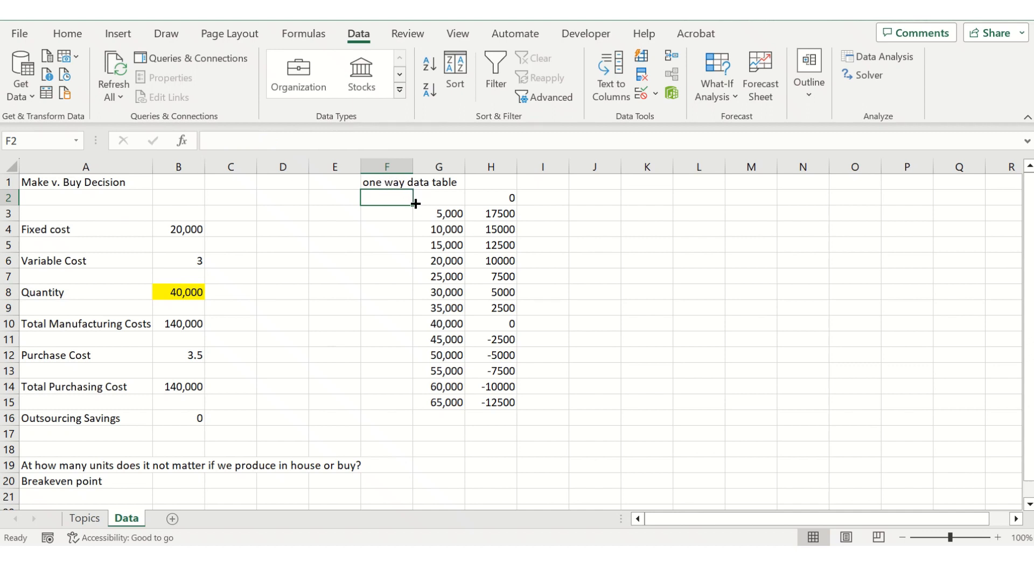
Copy the quantity series from G3:G15 to K3:K15
{"action": "left_click_drag", "start_coordinate": [438, 214], "coordinate": [432, 402]}
{"action": "key", "text": "ctrl+c"}
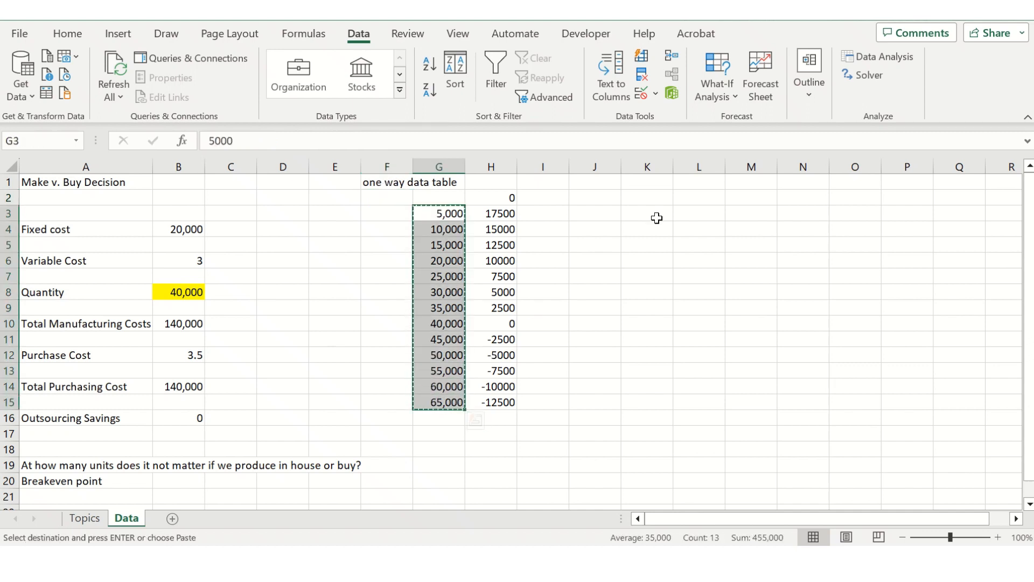
{"action": "left_click", "coordinate": [651, 216]}
{"action": "key", "text": "ctrl+v"}
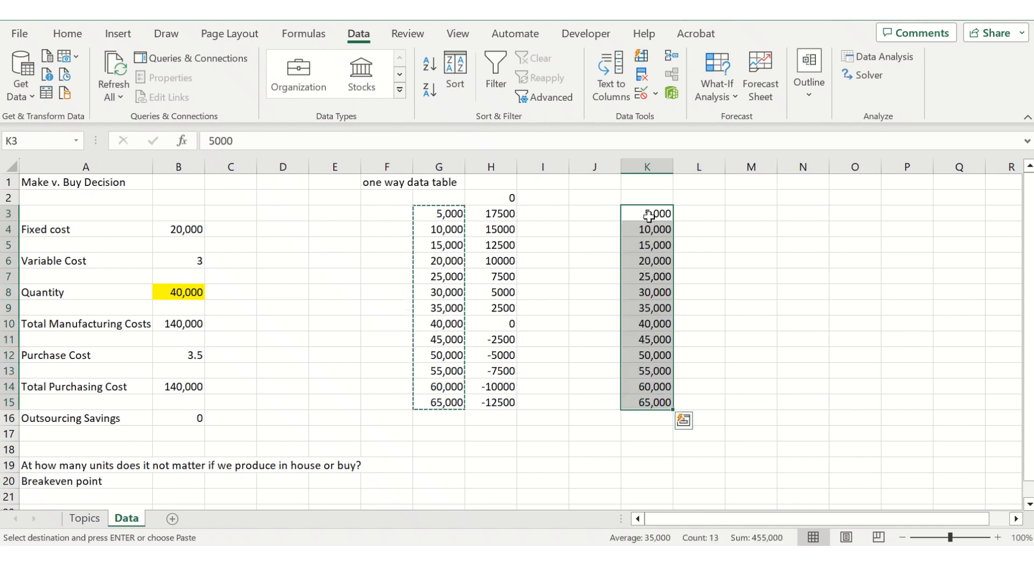
{"action": "key", "text": "Escape"}
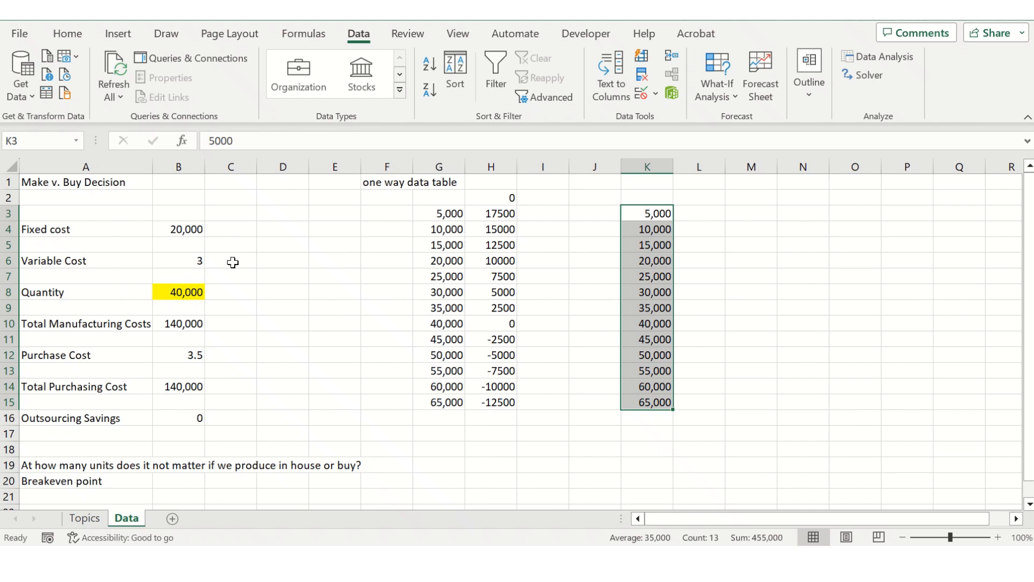
Enter the alternative purchase costs 3.5, 4, 3.25 and 5 across L2:O2, above the copied quantities
{"action": "left_click", "coordinate": [178, 356]}
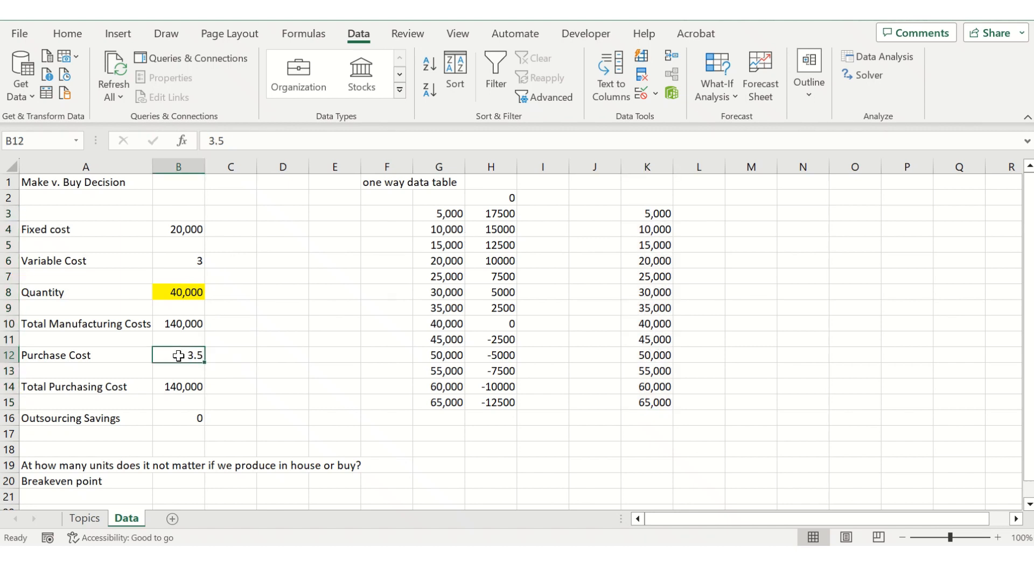
{"action": "key", "text": "Right"}
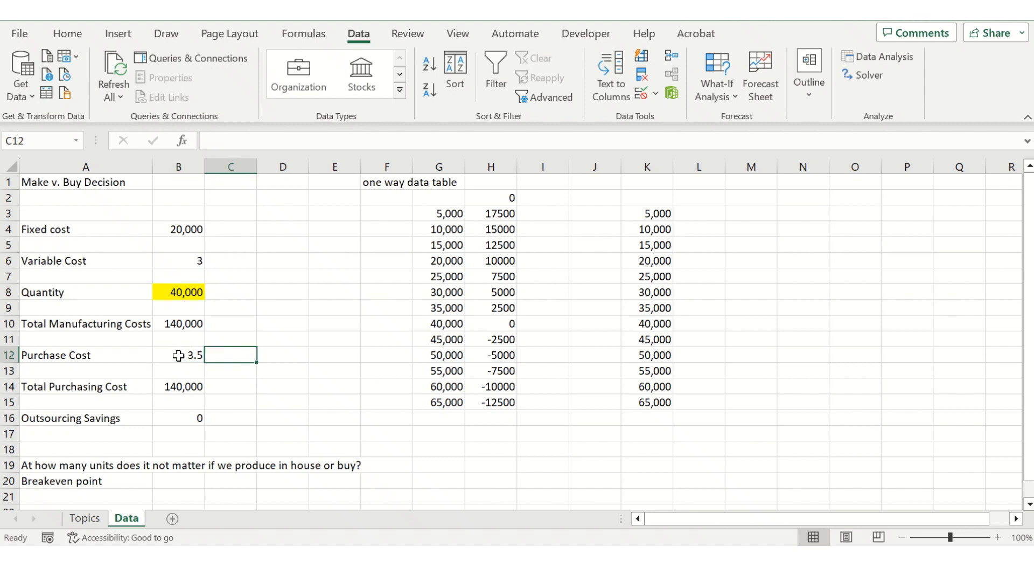
{"action": "left_click", "coordinate": [687, 199]}
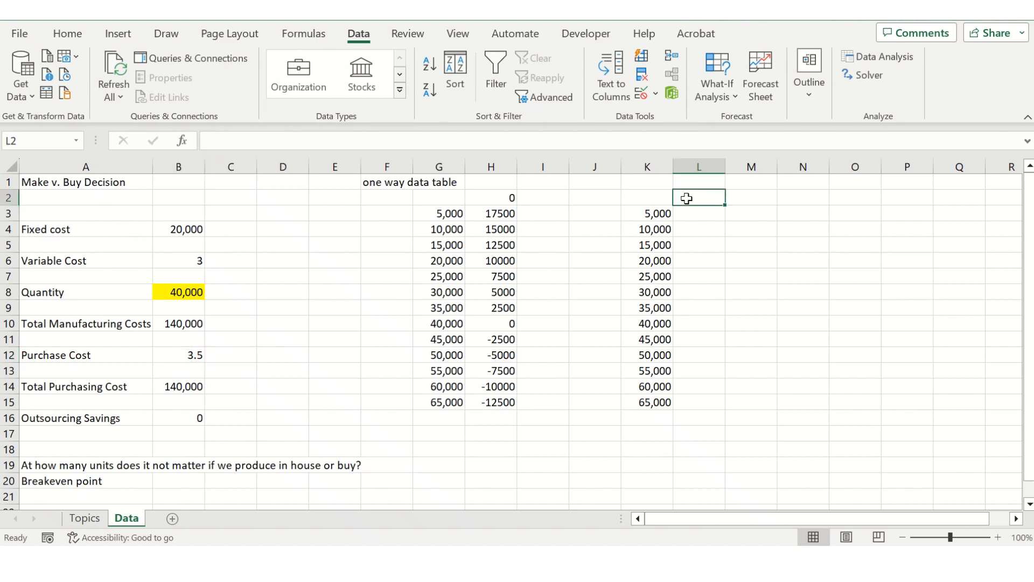
{"action": "type", "text": "3.5"}
{"action": "key", "text": "Right"}
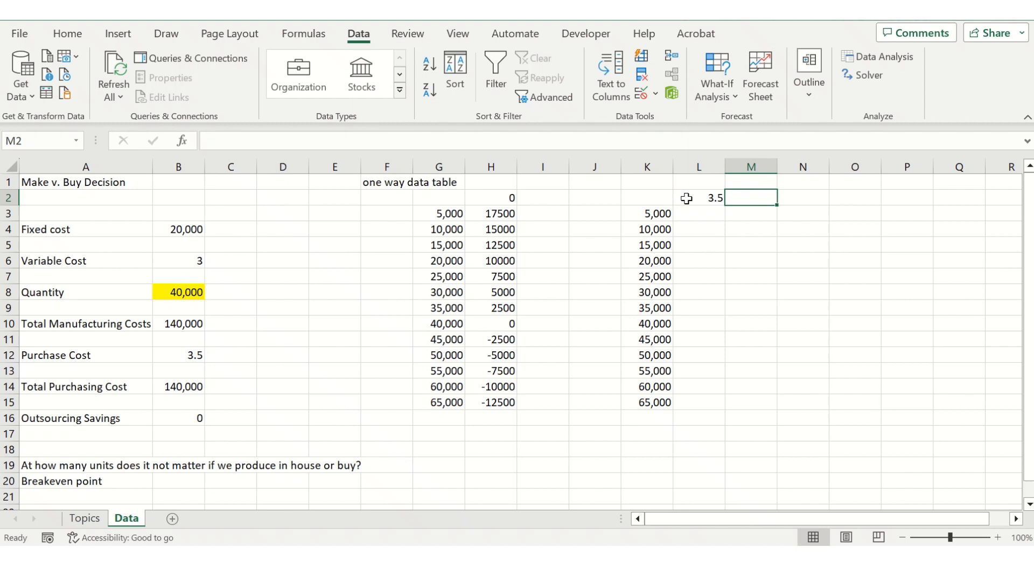
{"action": "type", "text": "4"}
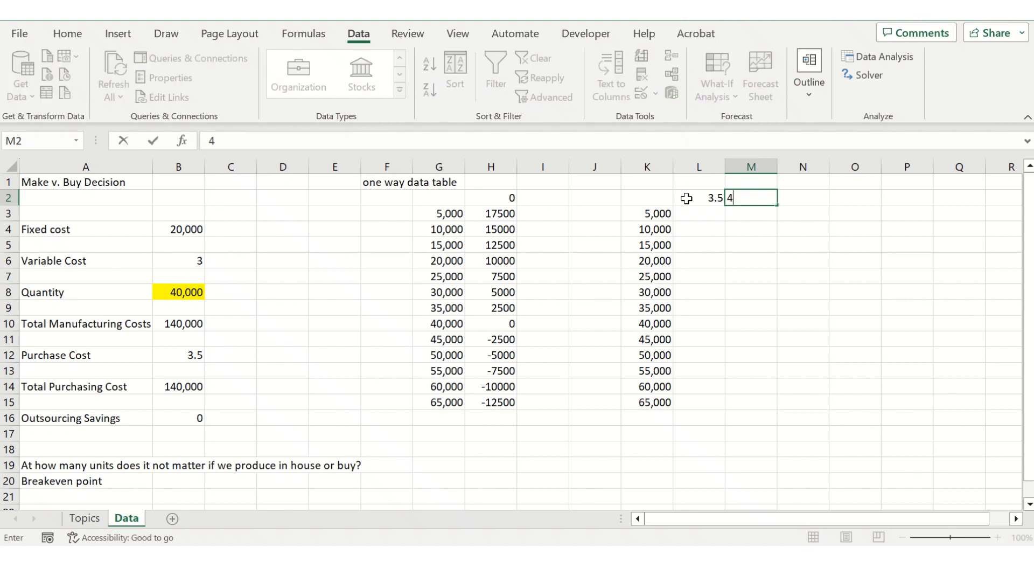
{"action": "key", "text": "Right"}
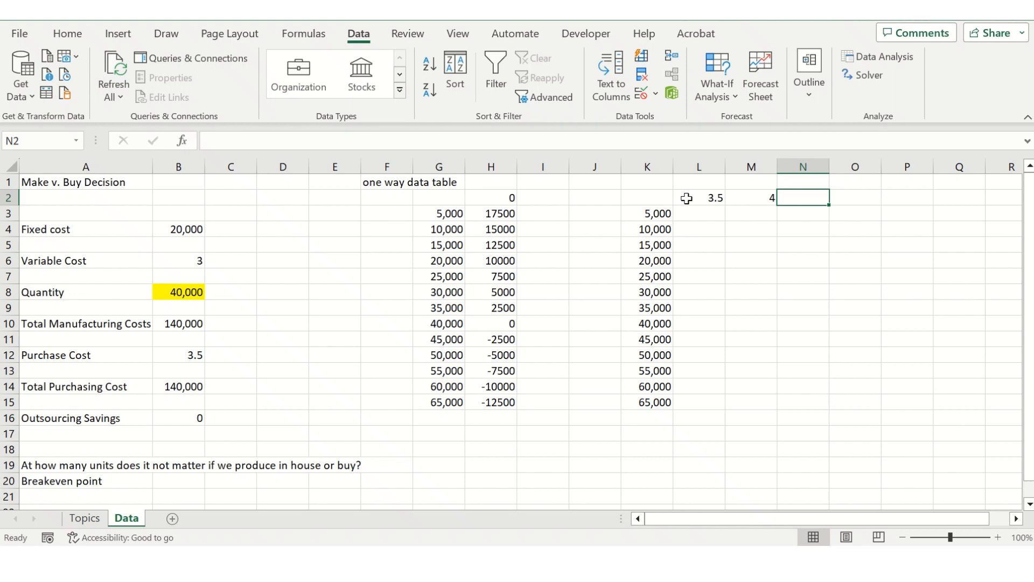
{"action": "type", "text": "3.25"}
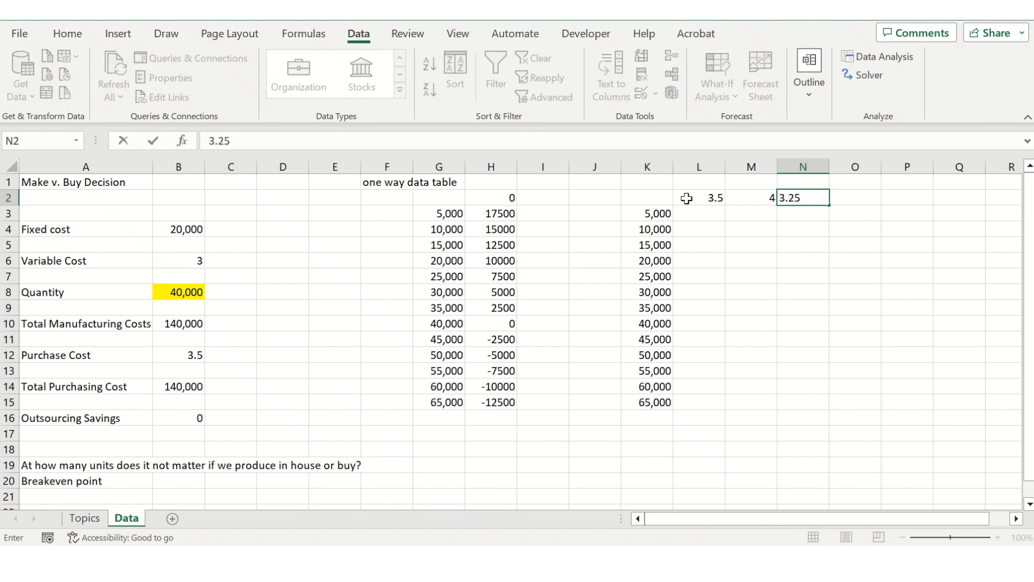
{"action": "key", "text": "Right"}
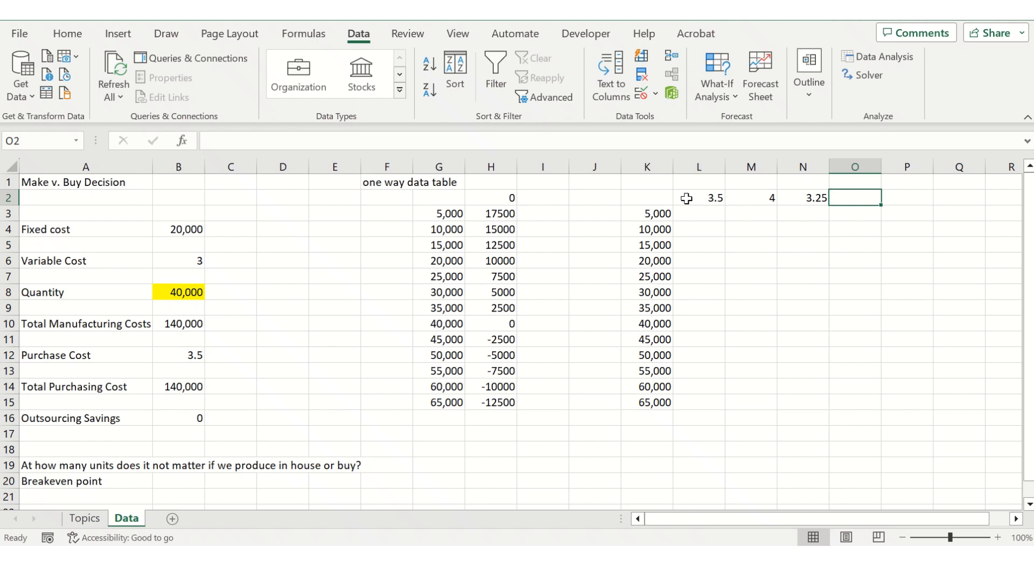
{"action": "type", "text": "5"}
{"action": "key", "text": "Left"}
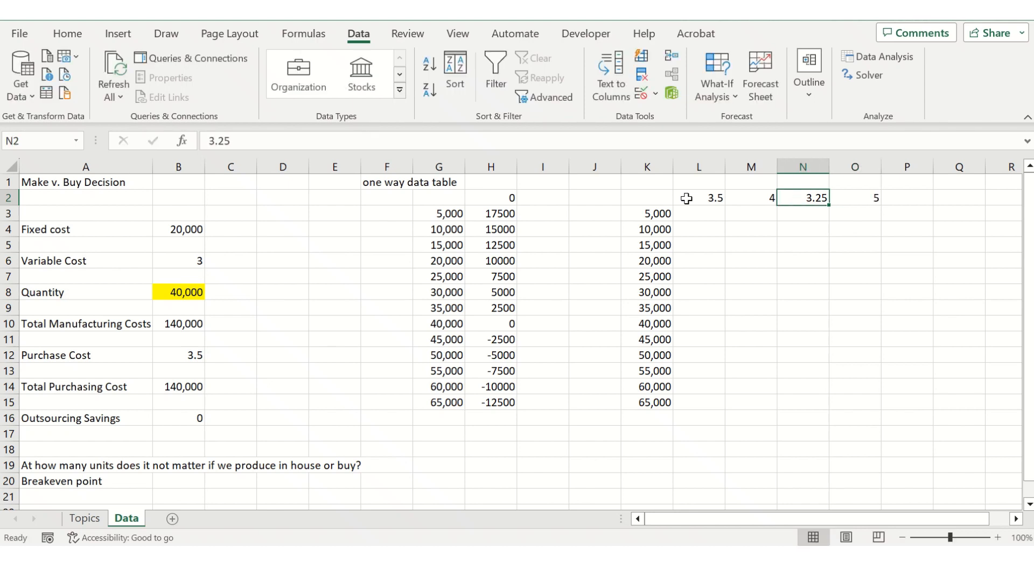
{"action": "left_click", "coordinate": [695, 198]}
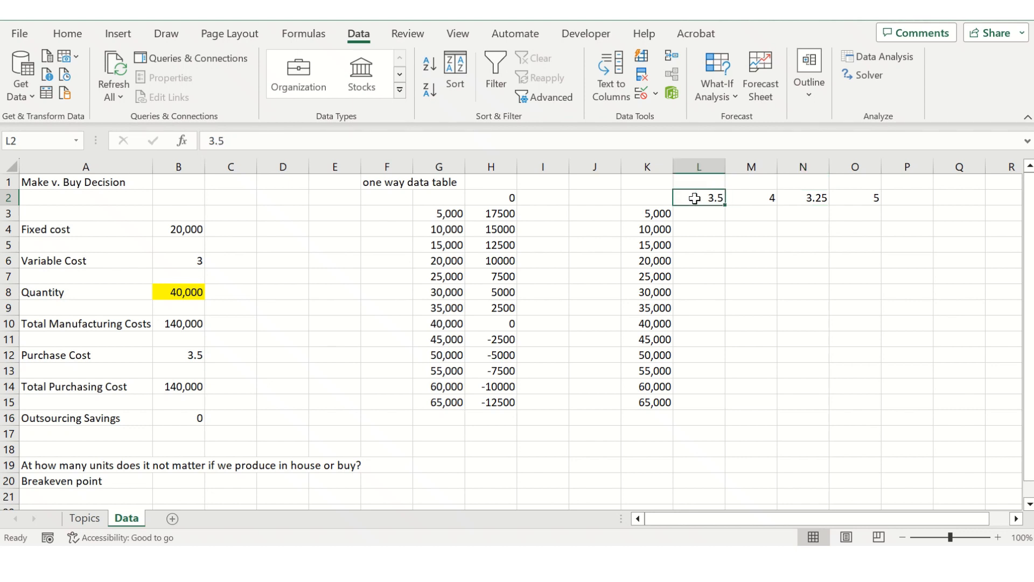
{"action": "key", "text": "Right"}
{"action": "key", "text": "Right"}
{"action": "key", "text": "Right"}
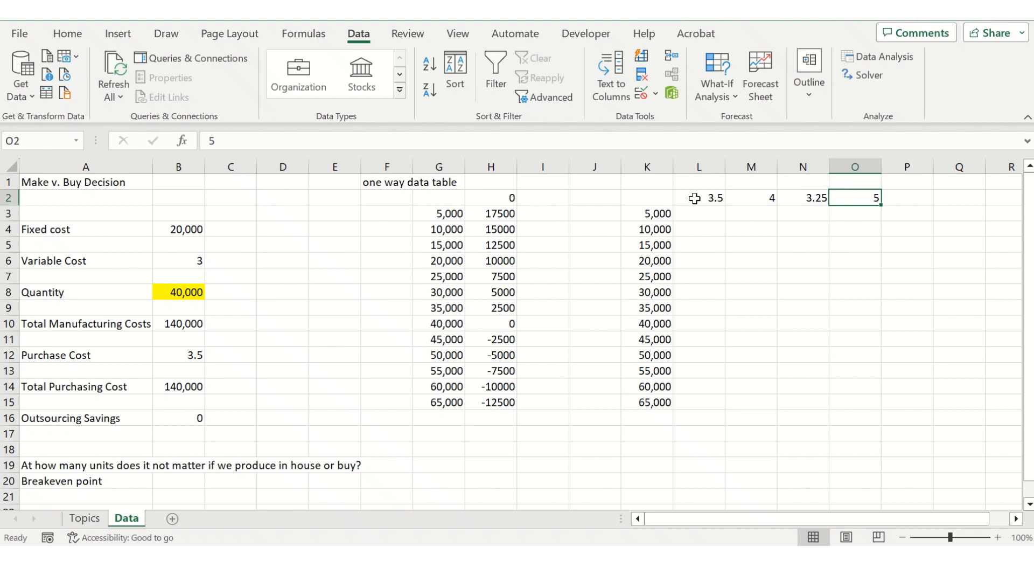
{"action": "key", "text": "Left"}
{"action": "key", "text": "Left"}
{"action": "key", "text": "Left"}
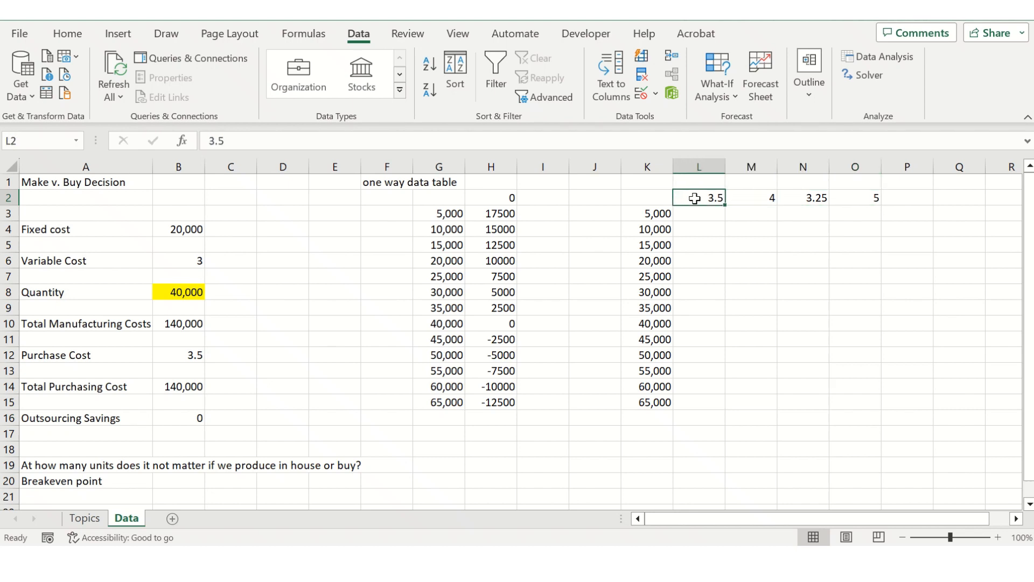
Label the second table by entering "two way data table" in J1
{"action": "key", "text": "Left"}
{"action": "key", "text": "Up"}
{"action": "key", "text": "Left"}
{"action": "type", "text": "two "}
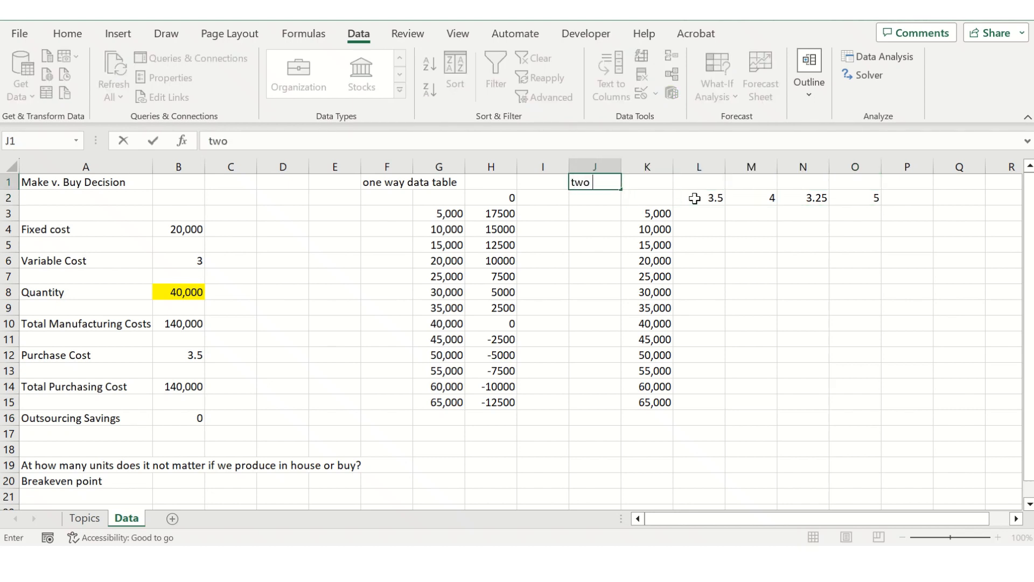
{"action": "type", "text": "way data table"}
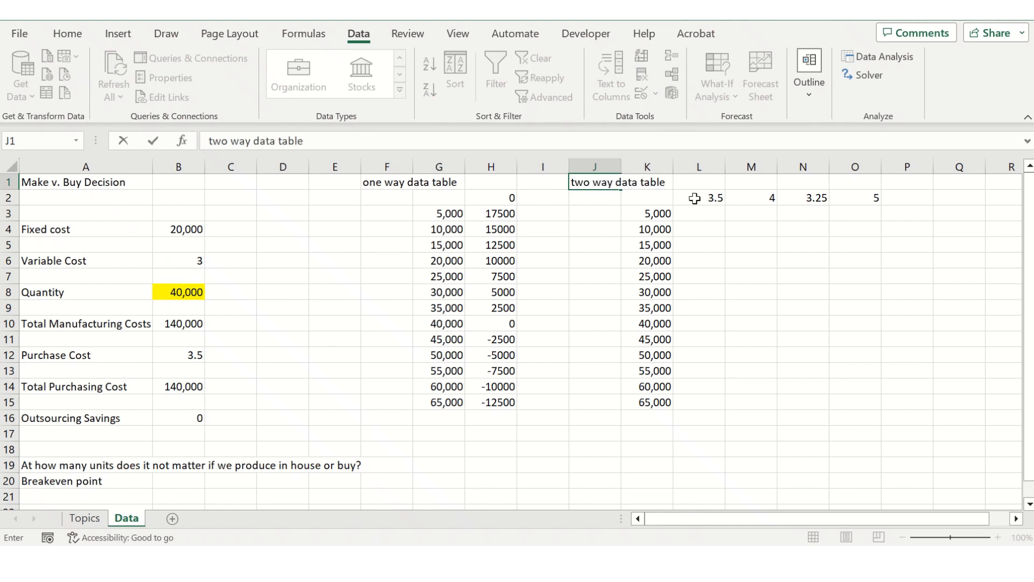
{"action": "key", "text": "Return"}
Link the corner cell K2 to the Outsourcing Savings result with the formula =B16
{"action": "key", "text": "Right"}
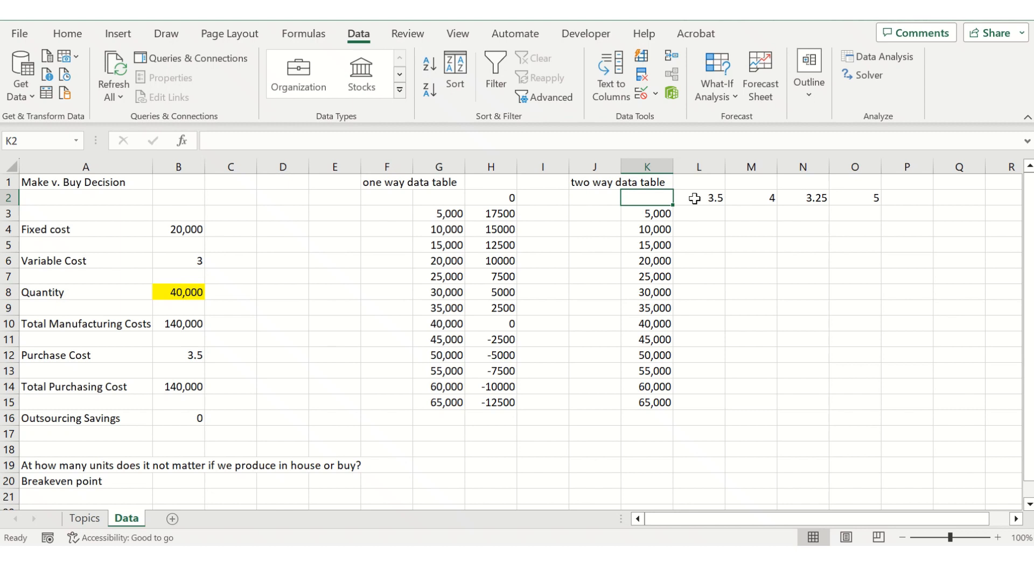
{"action": "type", "text": "="}
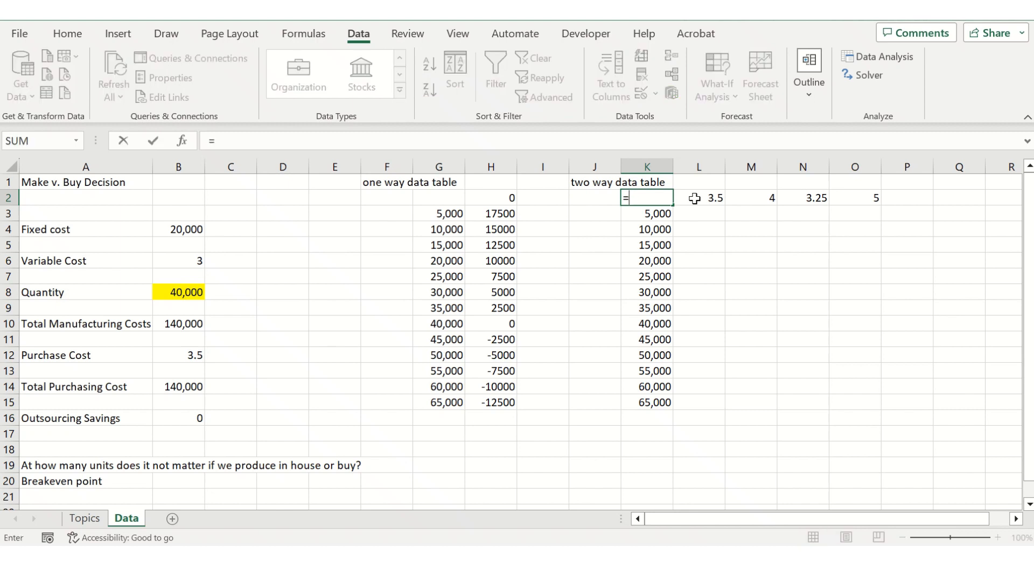
{"action": "left_click", "coordinate": [191, 419]}
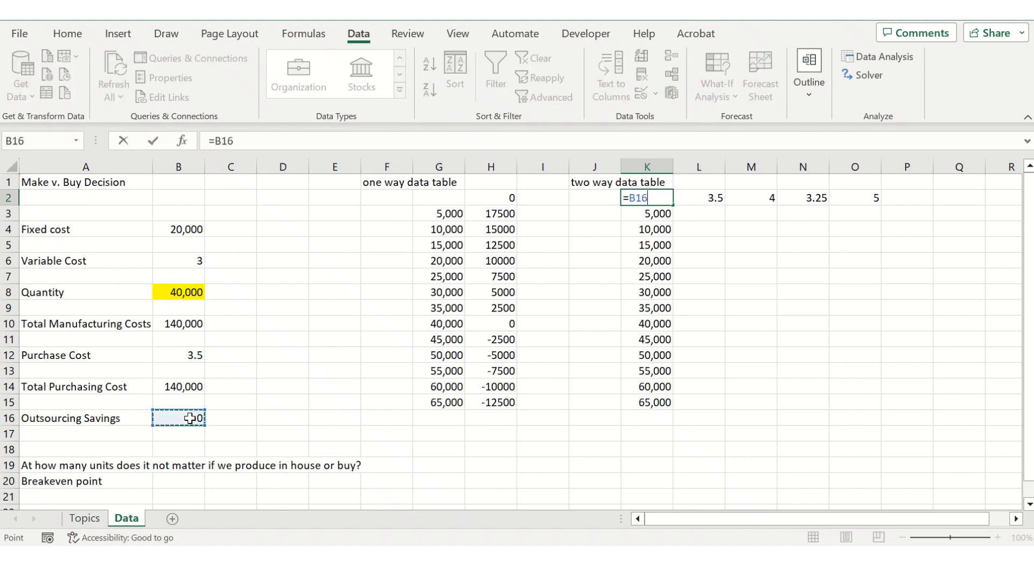
{"action": "key", "text": "Return"}
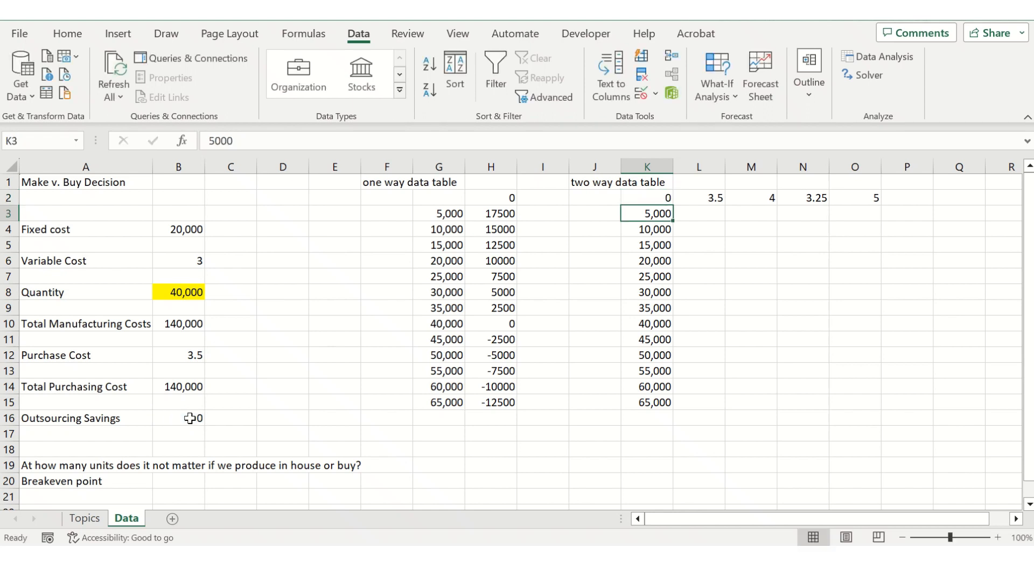
Create a two-way data table over K2:O15 using Purchase Cost B12 as the row input cell and Quantity B8 as the column input cell
{"action": "key", "text": "Up"}
{"action": "key", "text": "shift+Right"}
{"action": "key", "text": "shift+Right"}
{"action": "key", "text": "shift+Right"}
{"action": "key", "text": "shift+Right"}
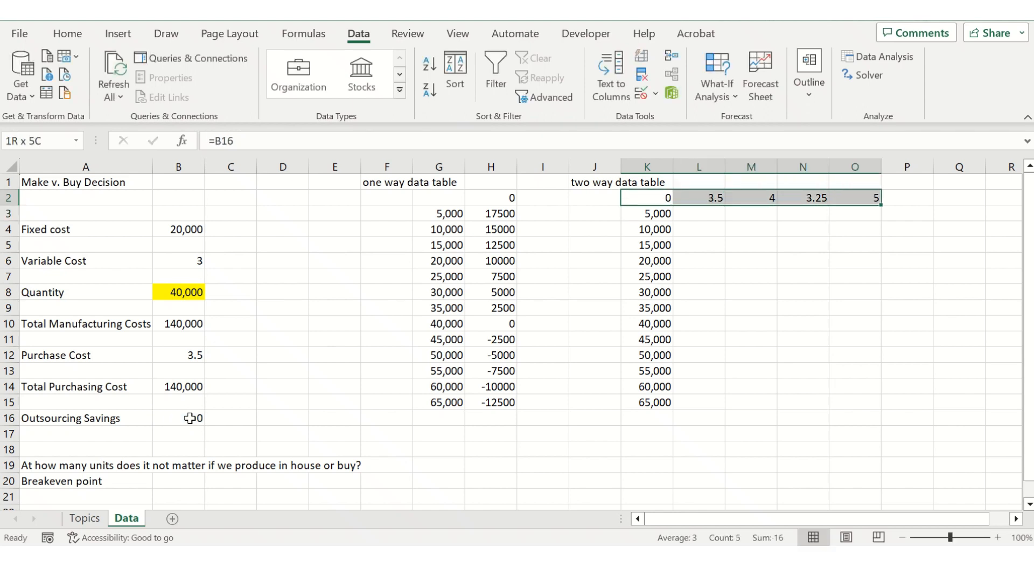
{"action": "key", "text": "shift+Down"}
{"action": "key", "text": "shift+Down"}
{"action": "key", "text": "shift+Down"}
{"action": "key", "text": "shift+Down"}
{"action": "key", "text": "shift+Down"}
{"action": "key", "text": "shift+Down"}
{"action": "key", "text": "shift+Down"}
{"action": "key", "text": "shift+Down"}
{"action": "key", "text": "shift+Down"}
{"action": "key", "text": "shift+Down"}
{"action": "key", "text": "shift+Down"}
{"action": "key", "text": "shift+Down"}
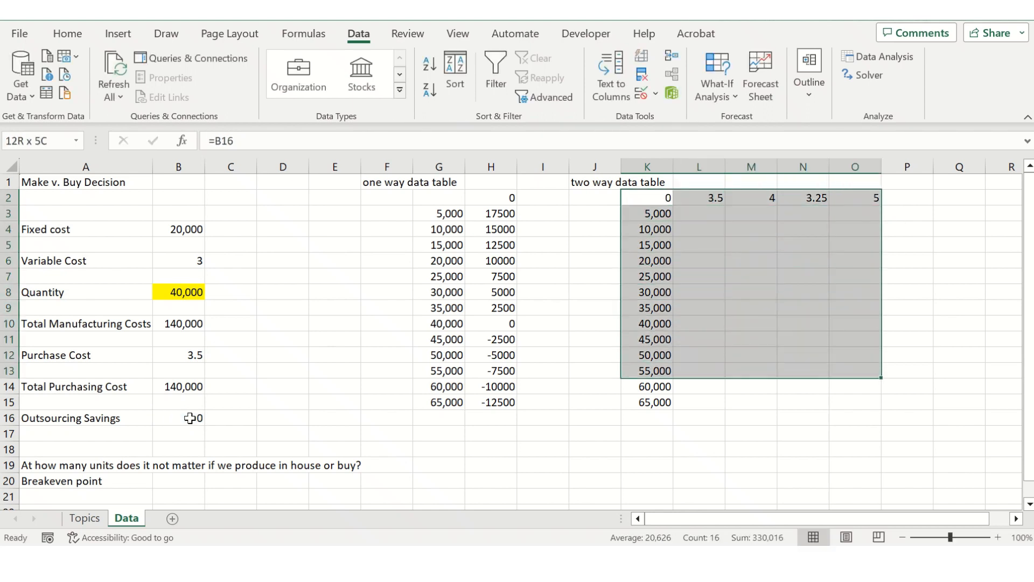
{"action": "key", "text": "shift+Down"}
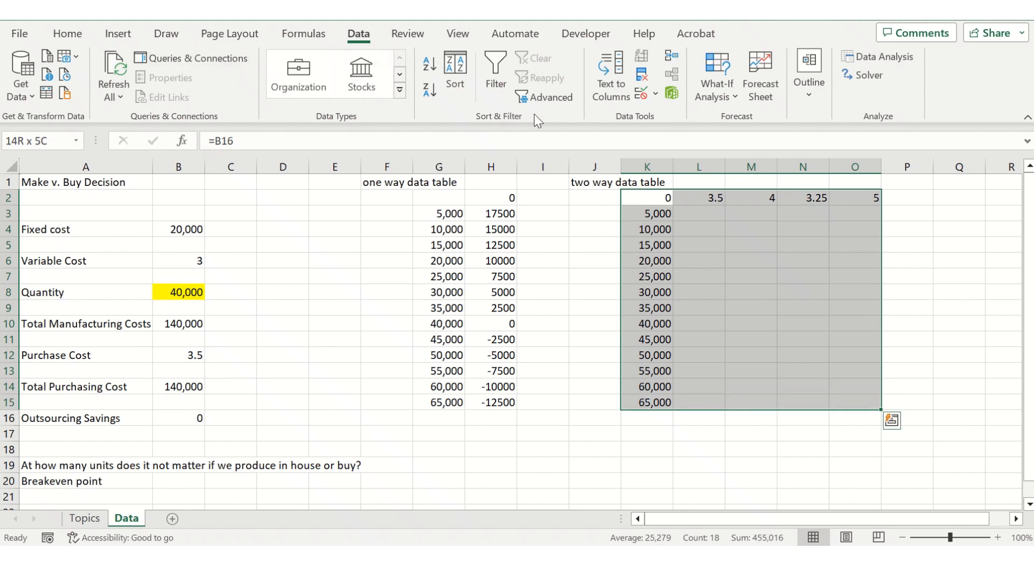
{"action": "left_click", "coordinate": [708, 97]}
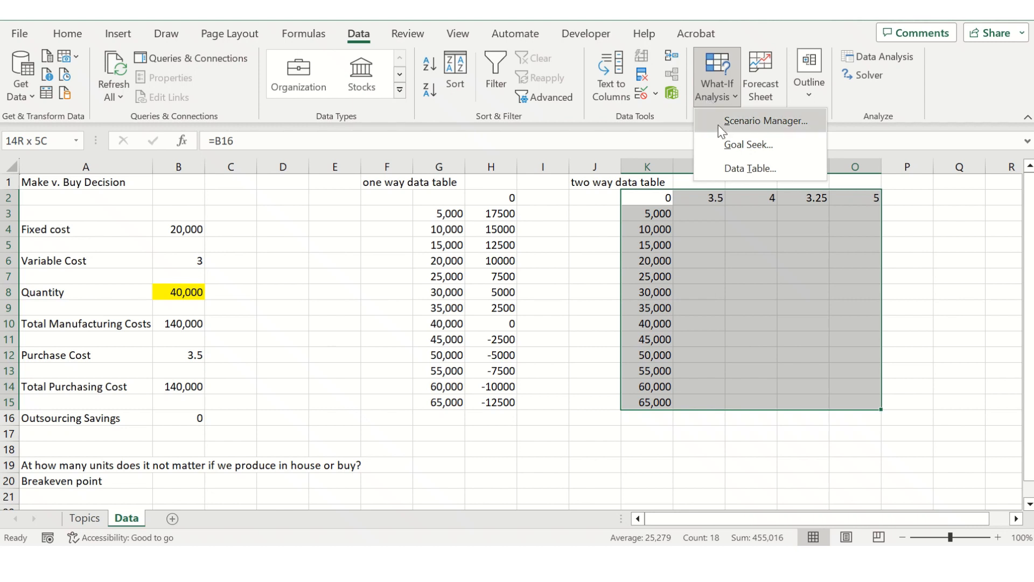
{"action": "left_click", "coordinate": [737, 168]}
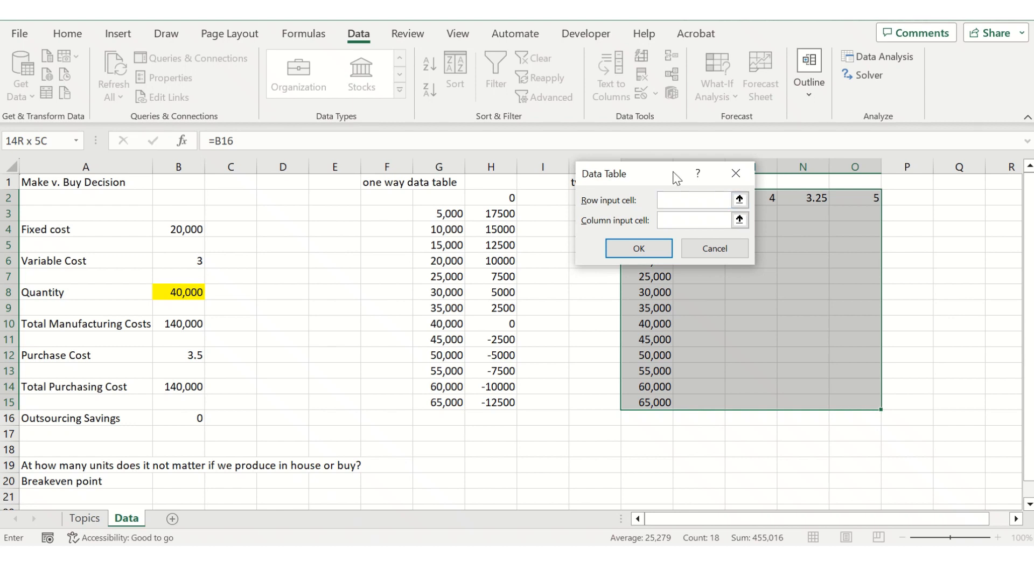
{"action": "left_click_drag", "start_coordinate": [654, 175], "coordinate": [590, 296]}
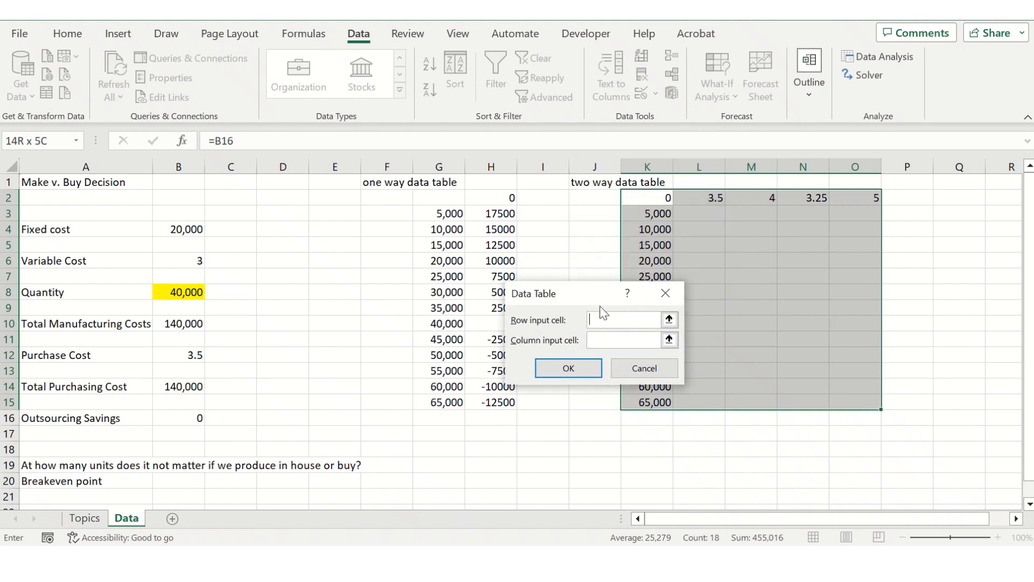
{"action": "left_click", "coordinate": [670, 320]}
{"action": "left_click", "coordinate": [192, 353]}
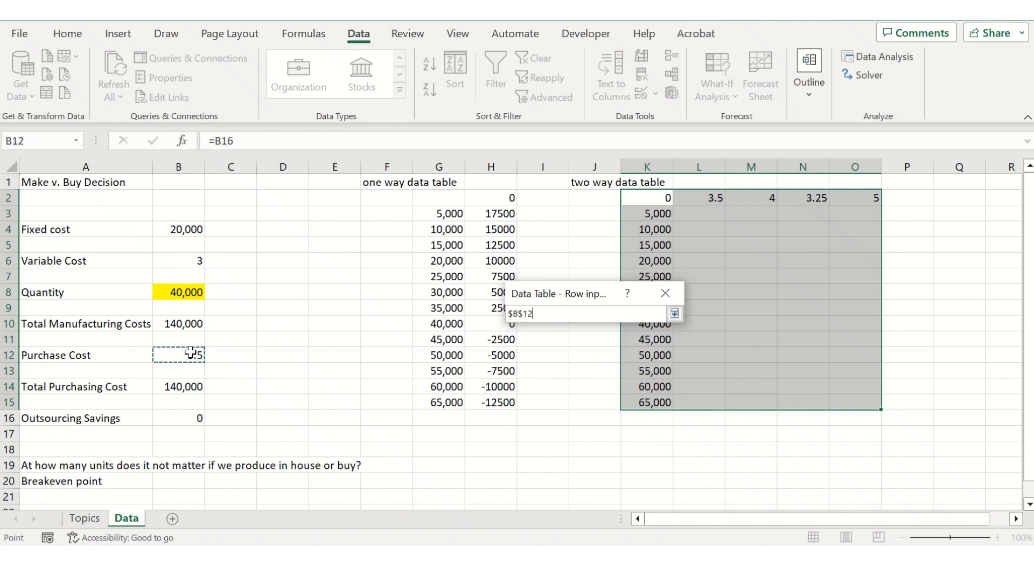
{"action": "left_click", "coordinate": [674, 312]}
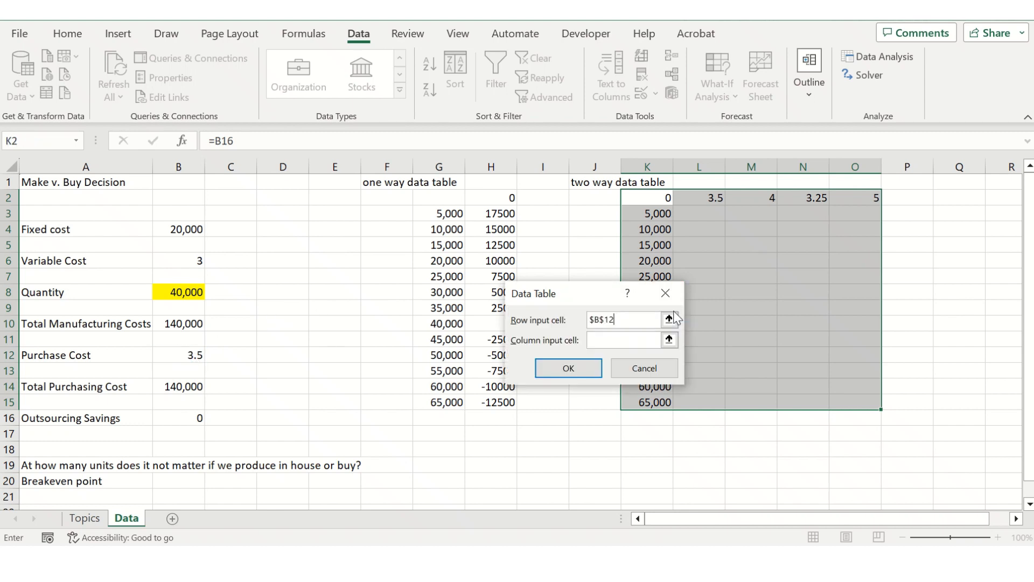
{"action": "left_click", "coordinate": [670, 340]}
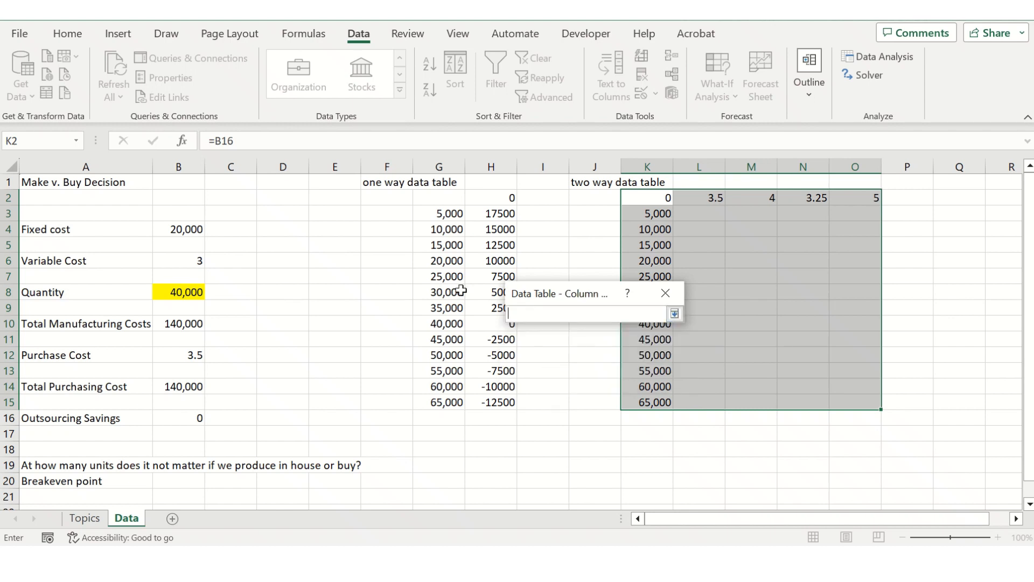
{"action": "left_click", "coordinate": [167, 294]}
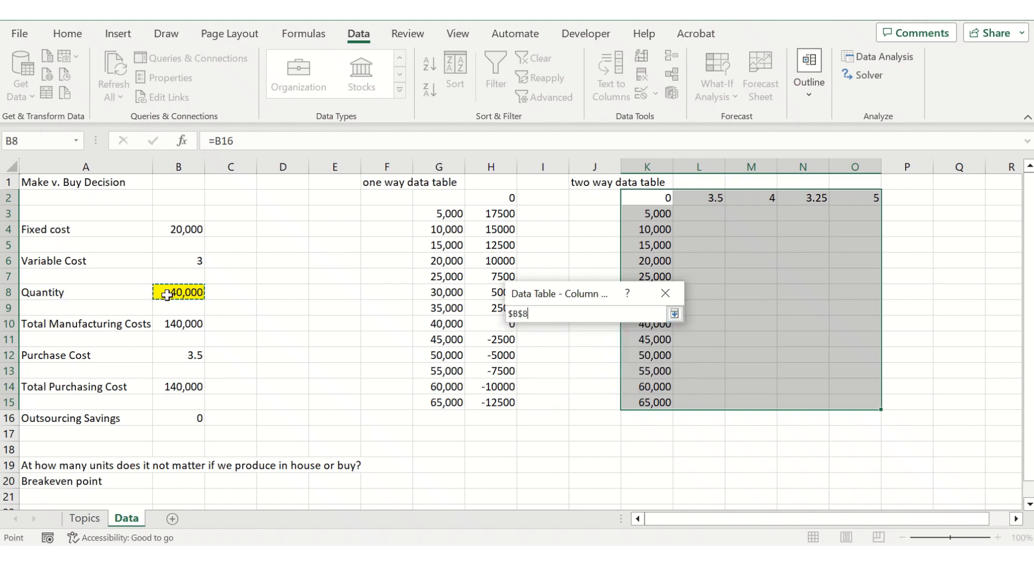
{"action": "left_click", "coordinate": [674, 313]}
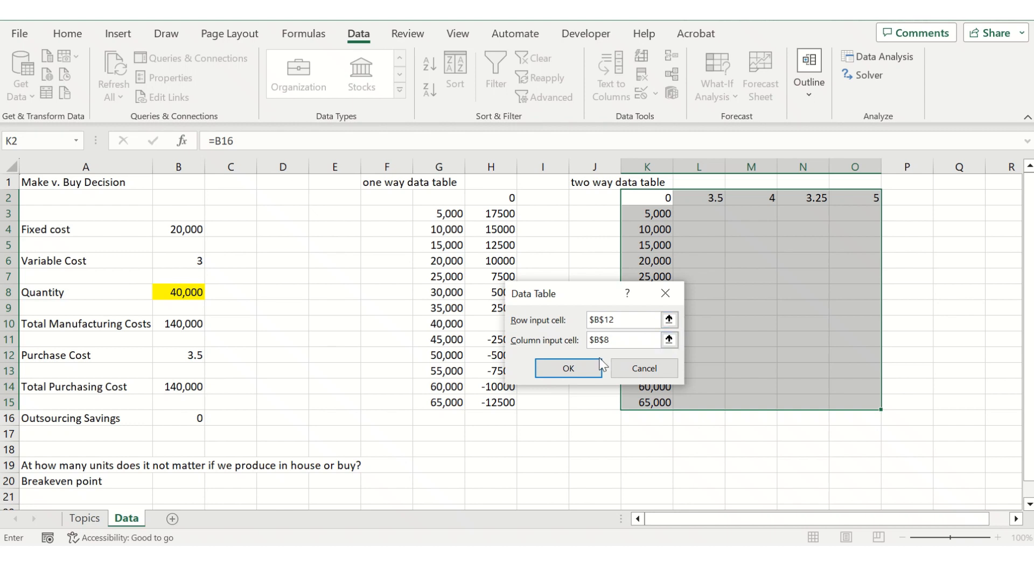
{"action": "left_click", "coordinate": [581, 365]}
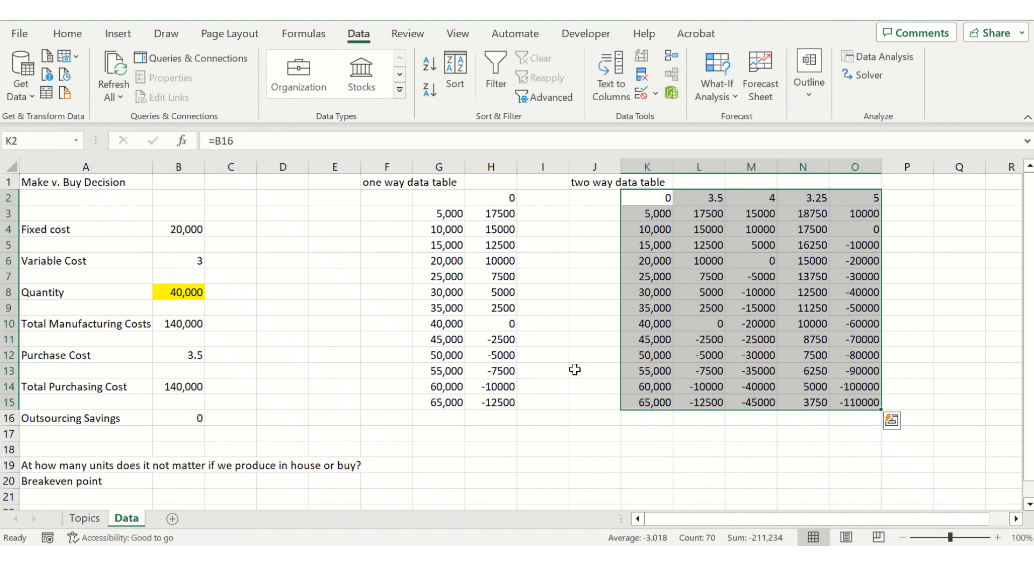
Highlight the breakeven cell L10 in the 3.5 purchase cost column with yellow fill
{"action": "left_click", "coordinate": [694, 325]}
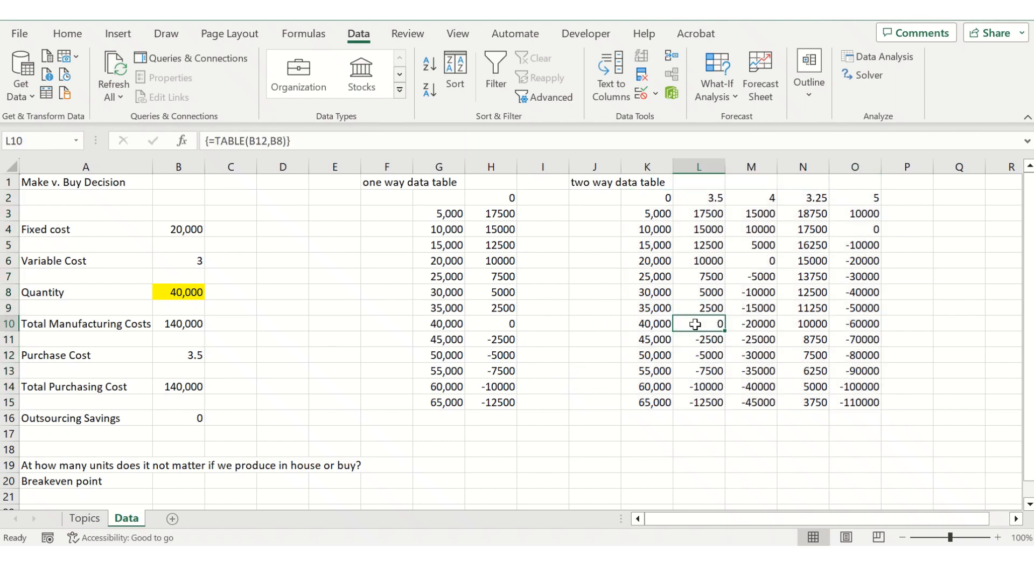
{"action": "left_click", "coordinate": [64, 37]}
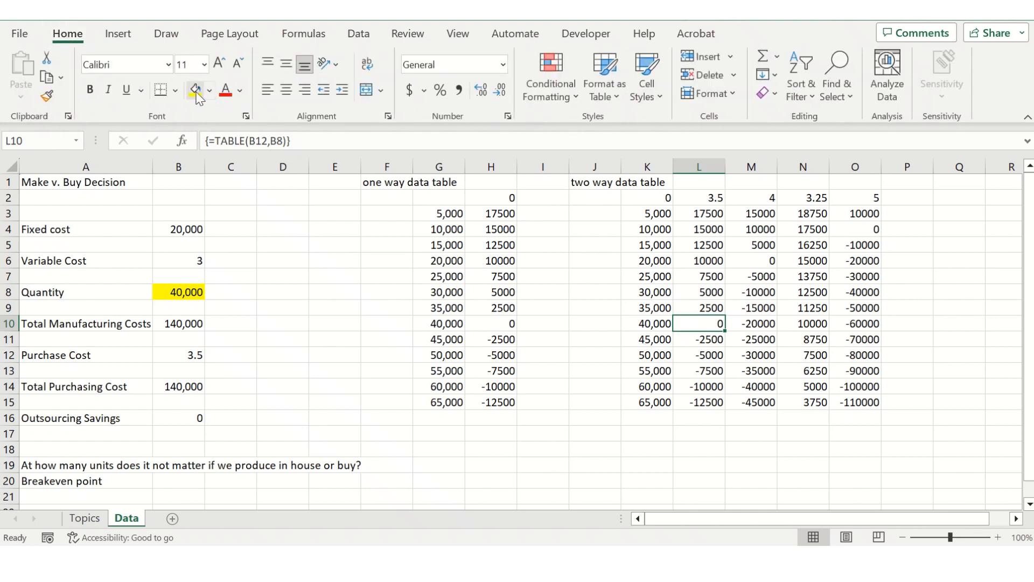
{"action": "left_click", "coordinate": [195, 90]}
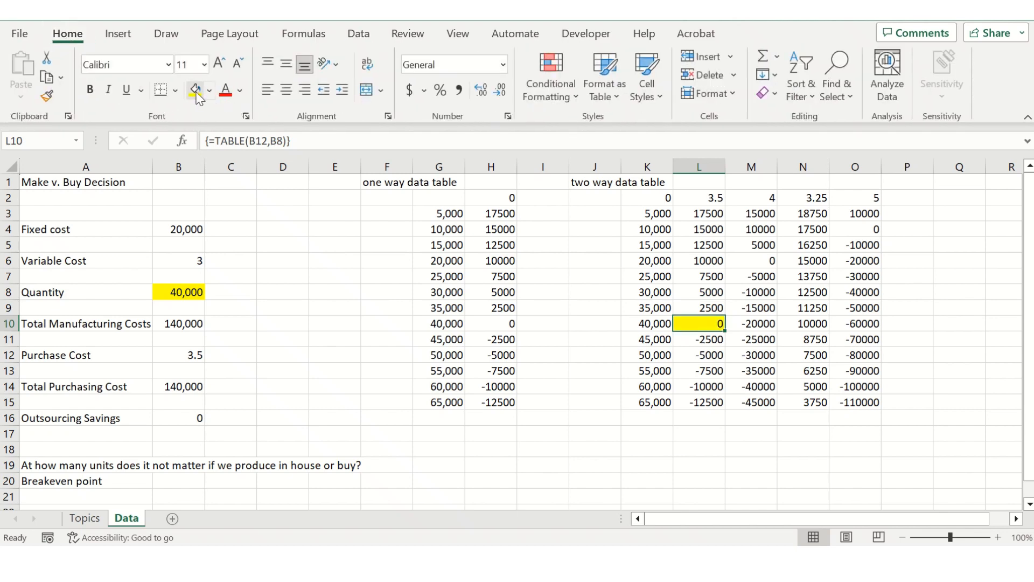
Highlight the breakeven cell M6 in the column for purchase cost 4 with yellow fill
{"action": "key", "text": "Left"}
{"action": "key", "text": "Right"}
{"action": "key", "text": "Up"}
{"action": "key", "text": "Up"}
{"action": "key", "text": "Up"}
{"action": "key", "text": "Up"}
{"action": "key", "text": "Right"}
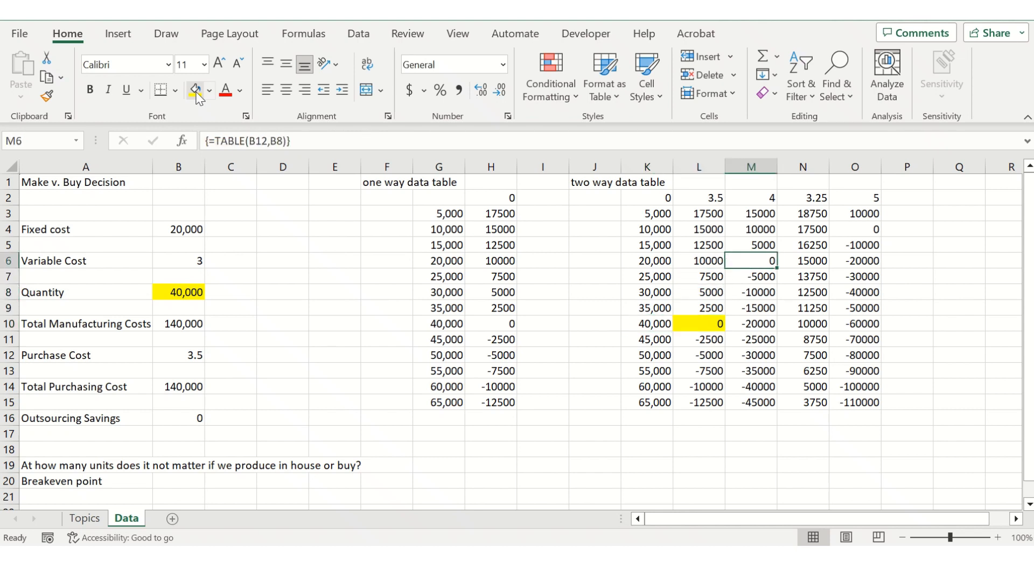
{"action": "left_click", "coordinate": [195, 90]}
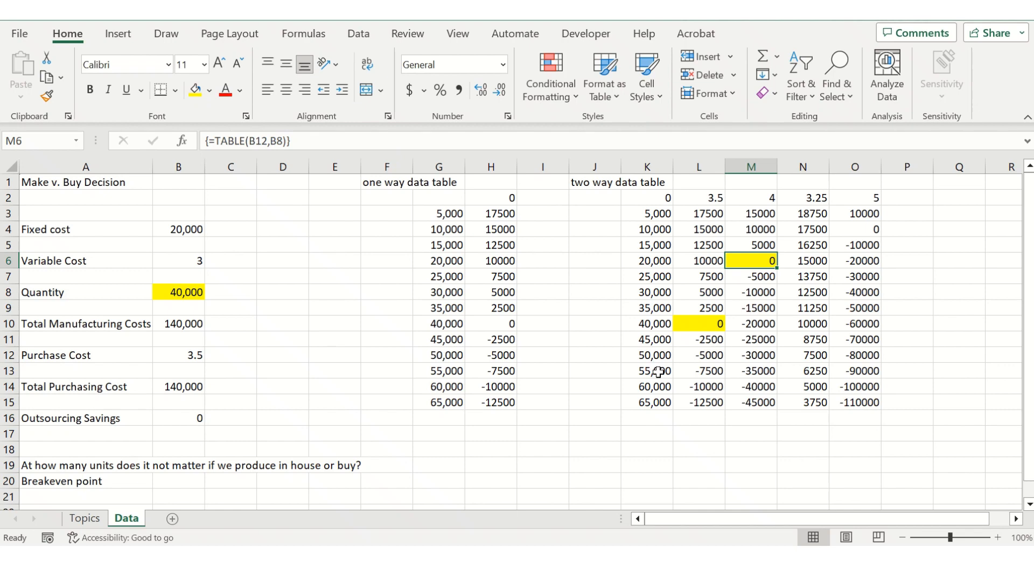
Check the 3.25 column for a breakeven, and highlight breakeven cell O4 in the purchase cost 5 column with yellow fill
{"action": "left_click", "coordinate": [803, 199]}
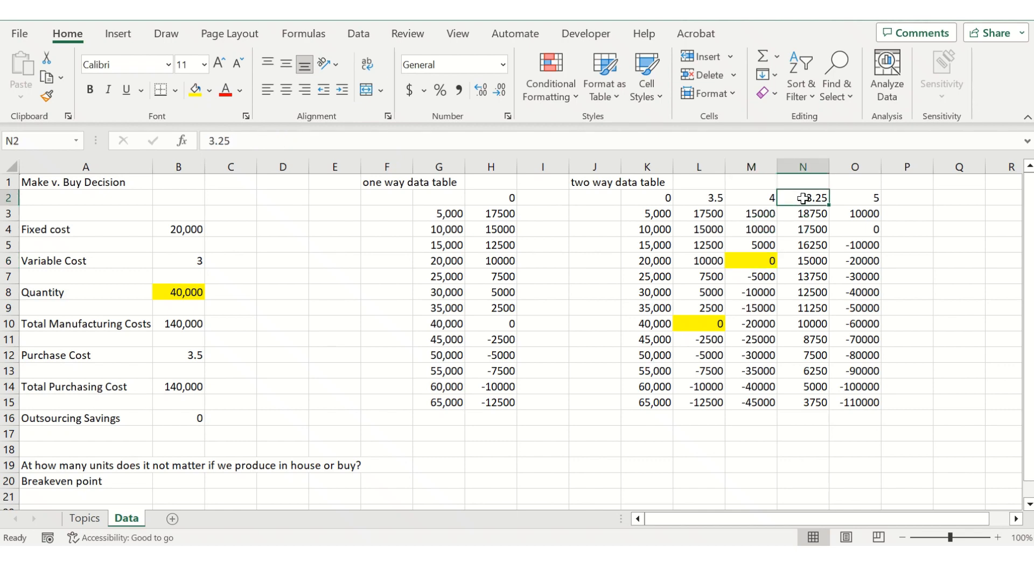
{"action": "left_click", "coordinate": [815, 401]}
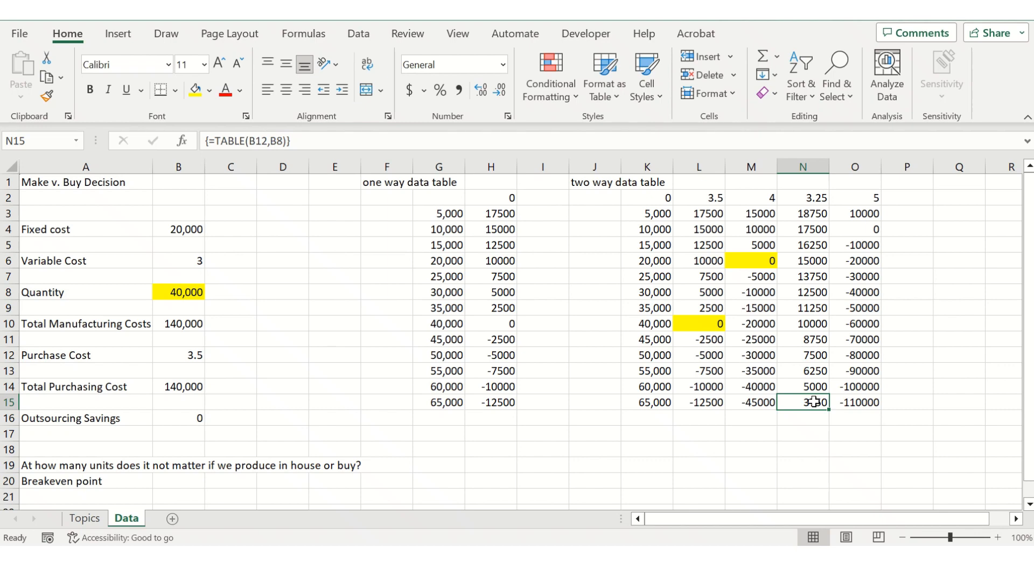
{"action": "left_click", "coordinate": [861, 229]}
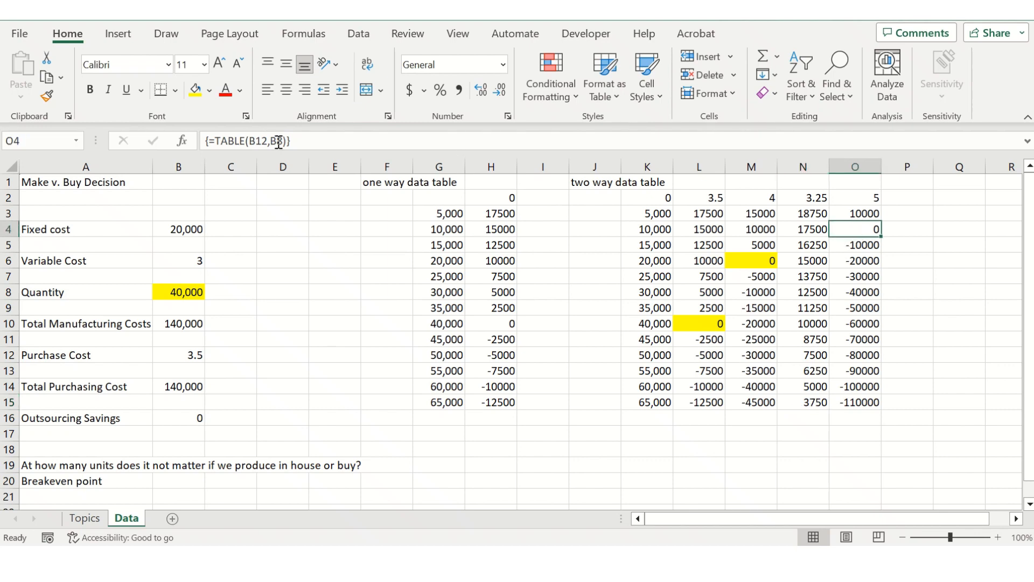
{"action": "left_click", "coordinate": [195, 92]}
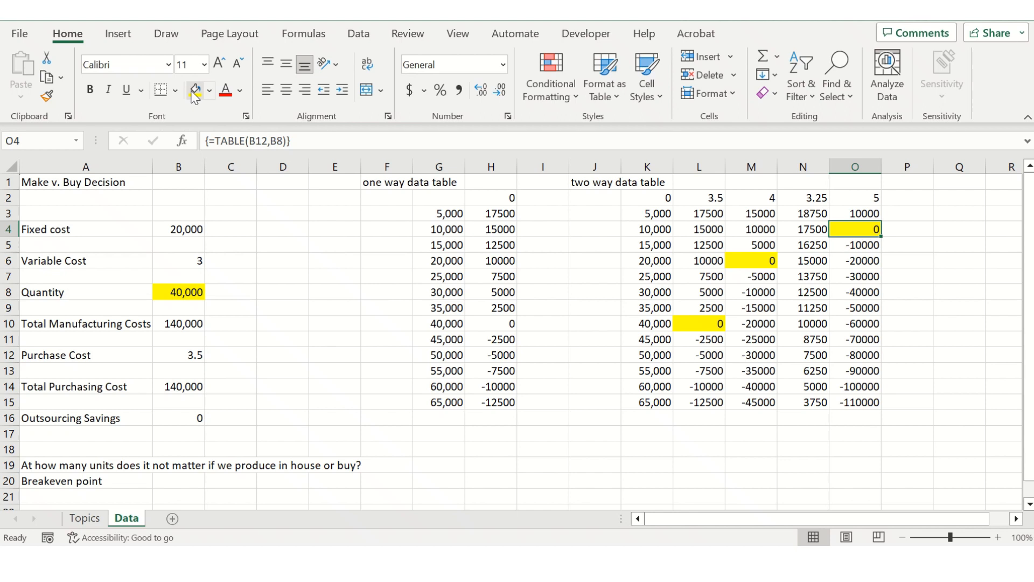
{"action": "key", "text": "Left"}
{"action": "key", "text": "Left"}
{"action": "key", "text": "Left"}
{"action": "key", "text": "Left"}
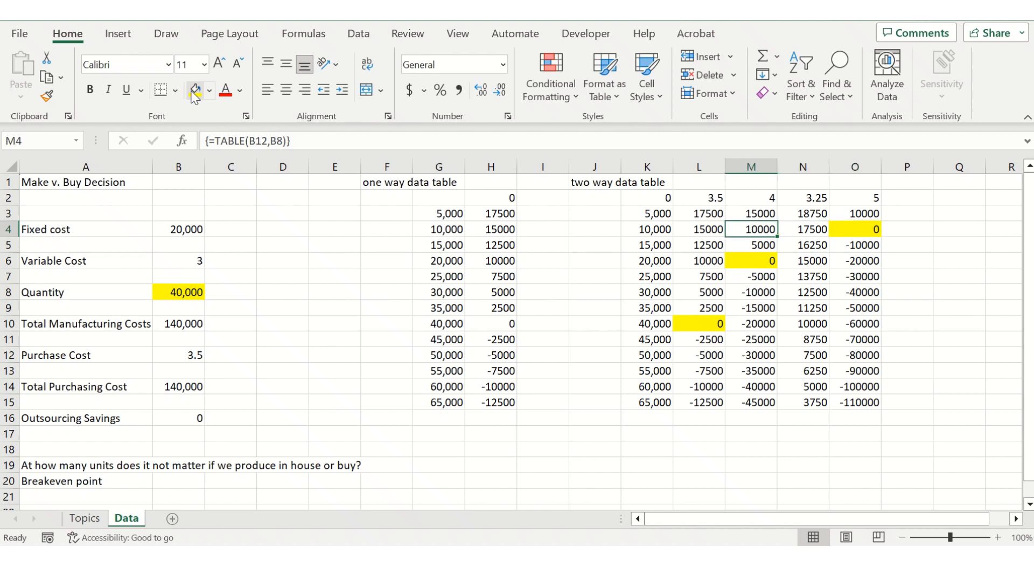